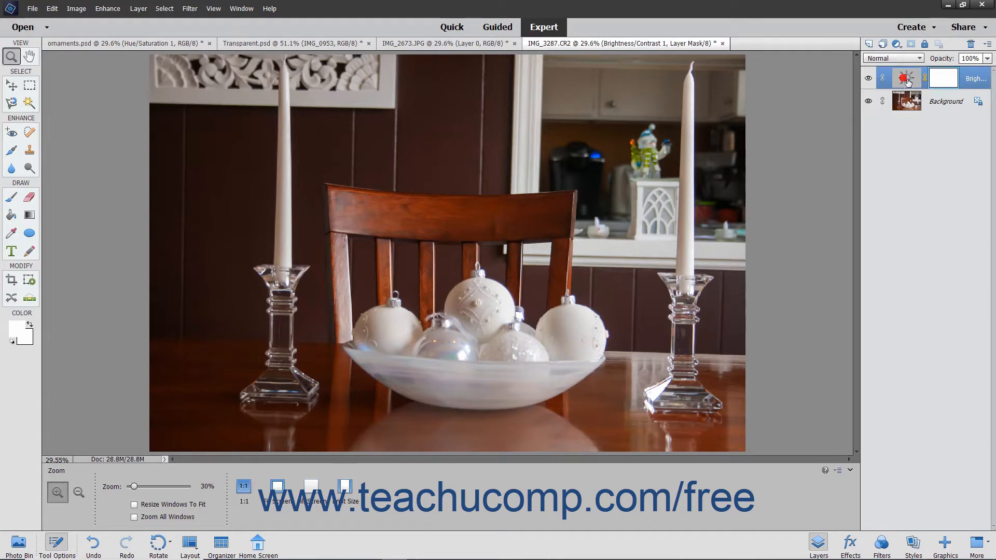
Review the opacity and blending mode options of the Brightness/Contrast adjustment layer, and delete that layer.
click(907, 79)
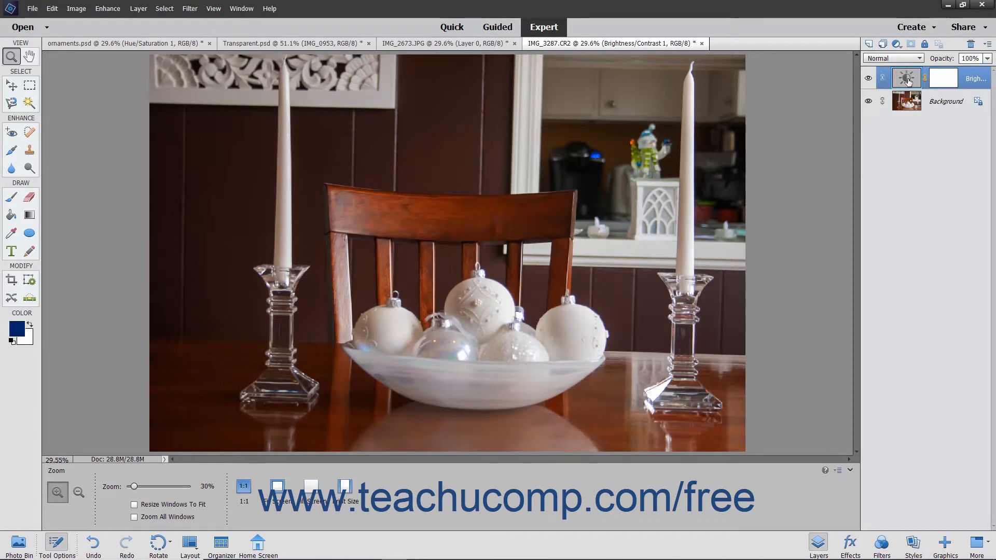
click(975, 59)
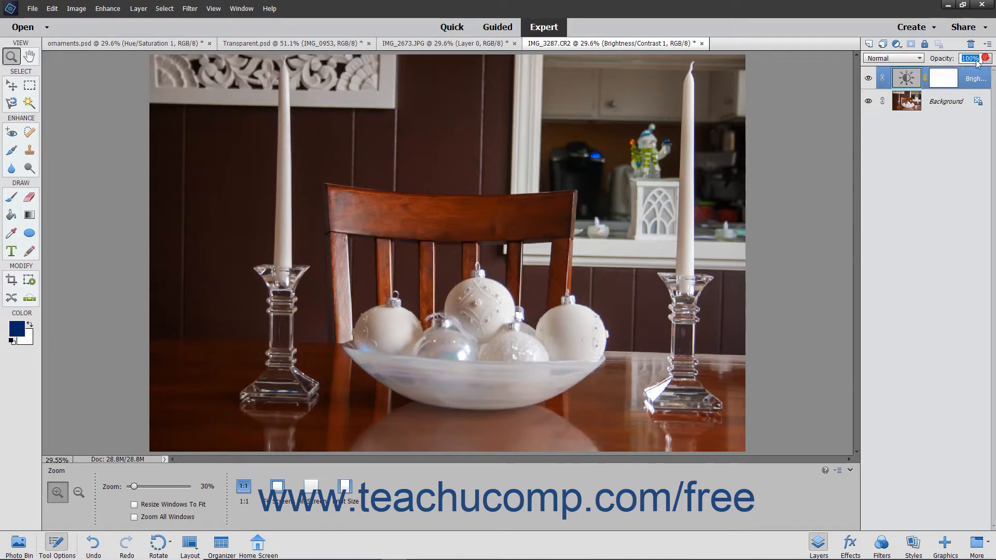
click(918, 59)
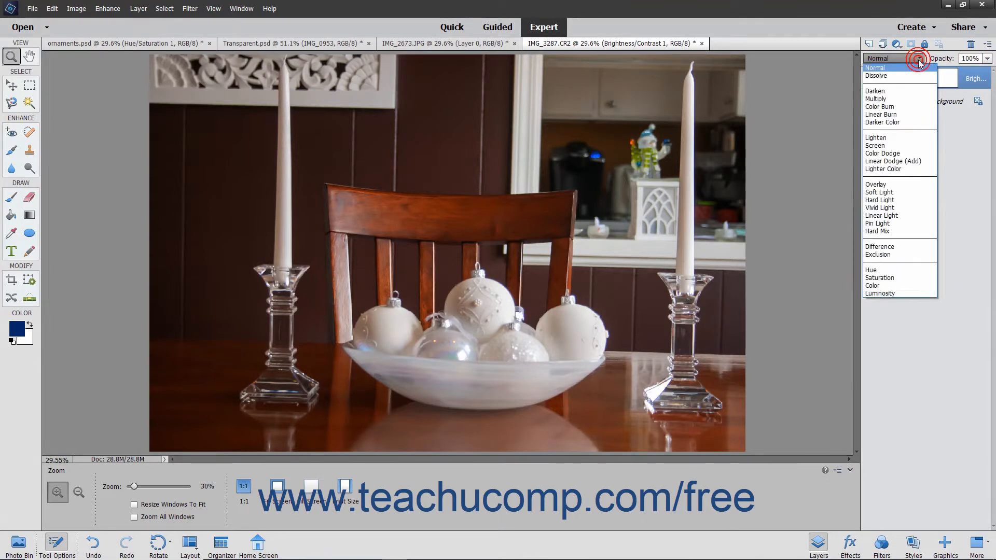
click(919, 58)
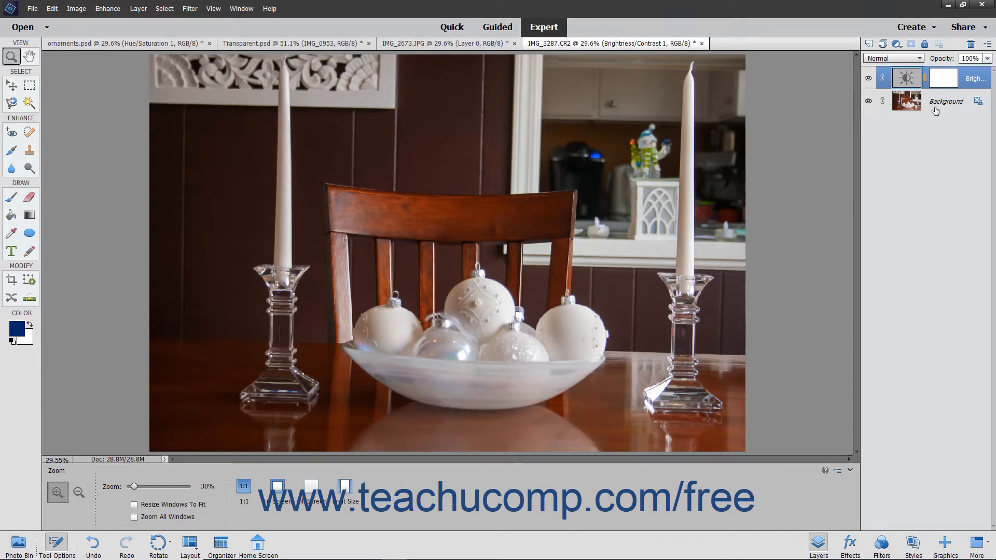
drag(932, 72, 970, 44)
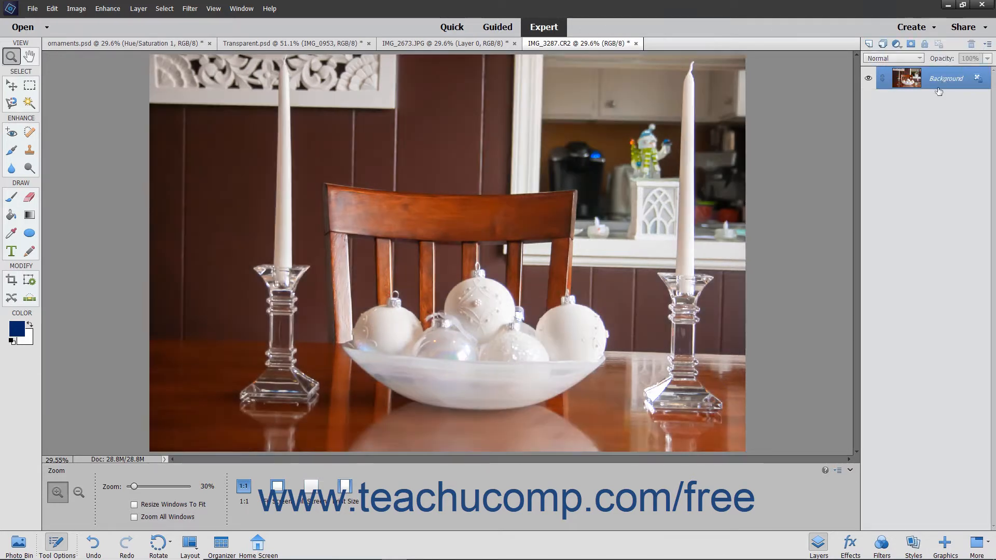
click(897, 44)
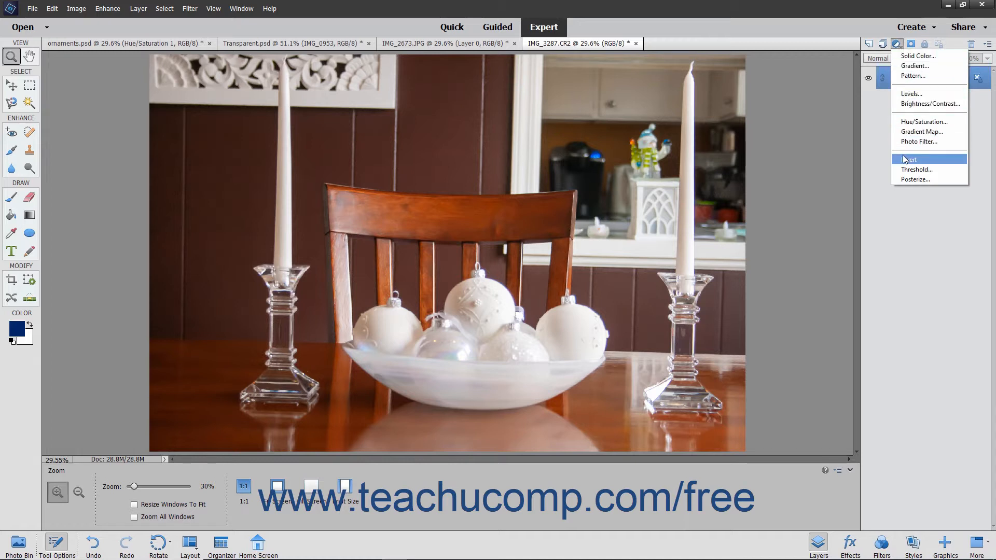
click(837, 31)
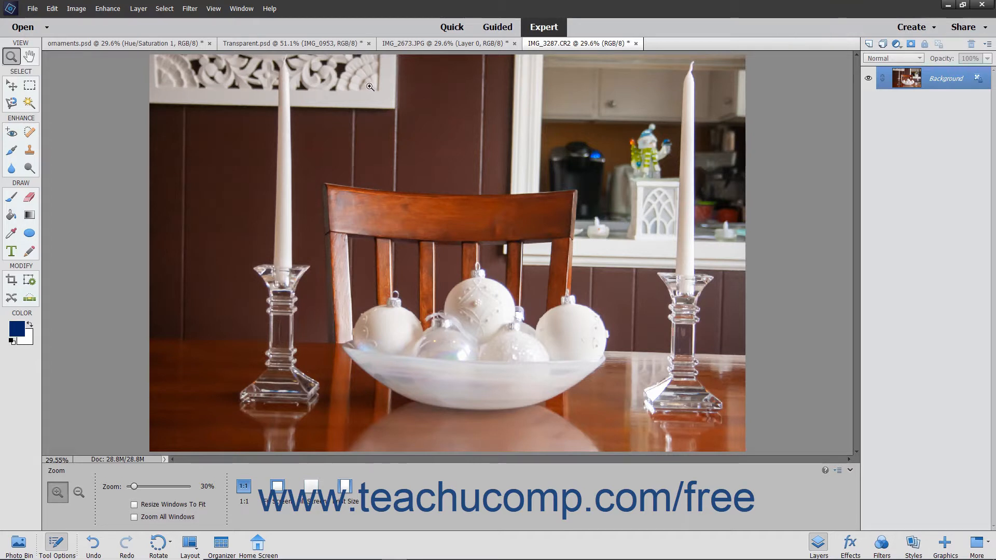
Add a Solid Color fill layer above the background with default layer options and the bright blue colour 1968ea.
click(138, 9)
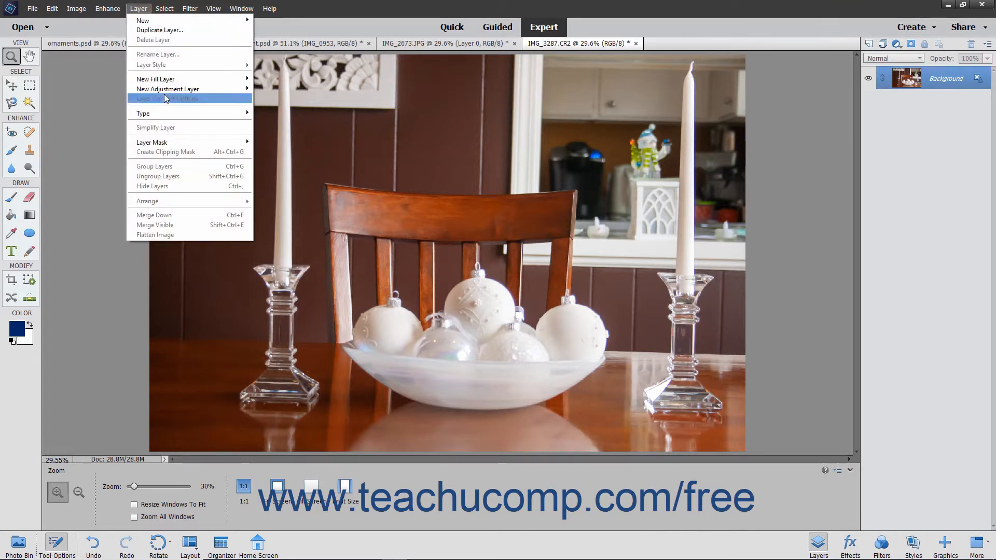
mouse_move(167, 93)
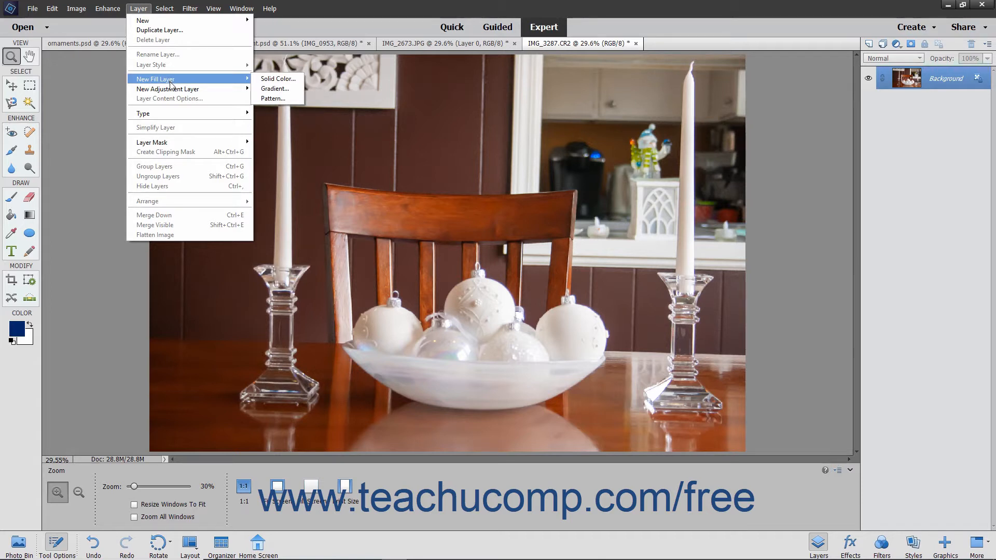
click(265, 79)
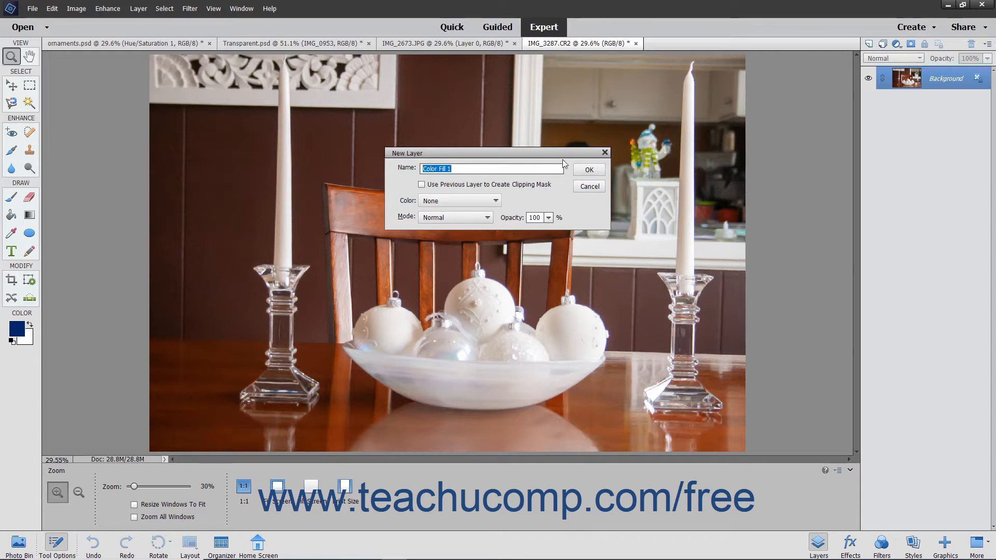
click(589, 170)
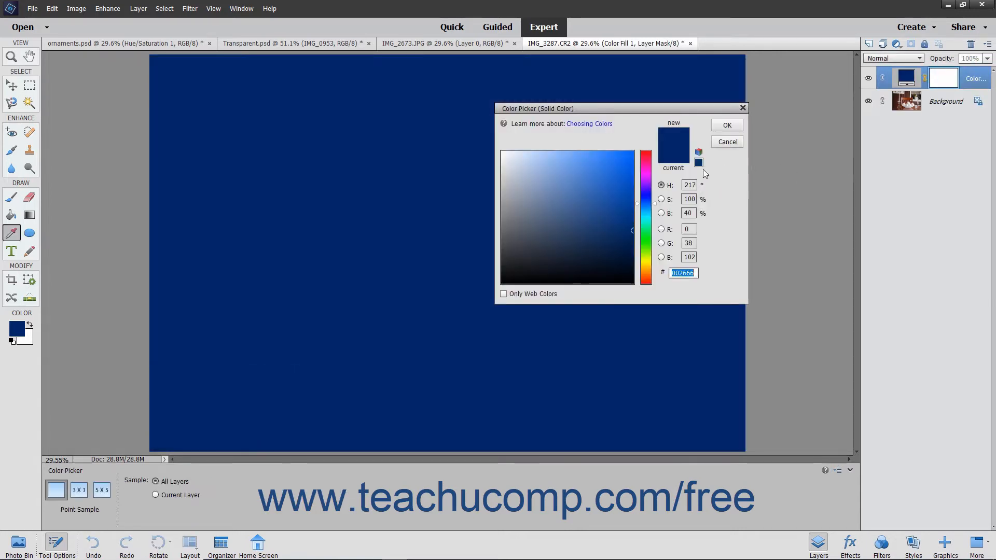
click(620, 162)
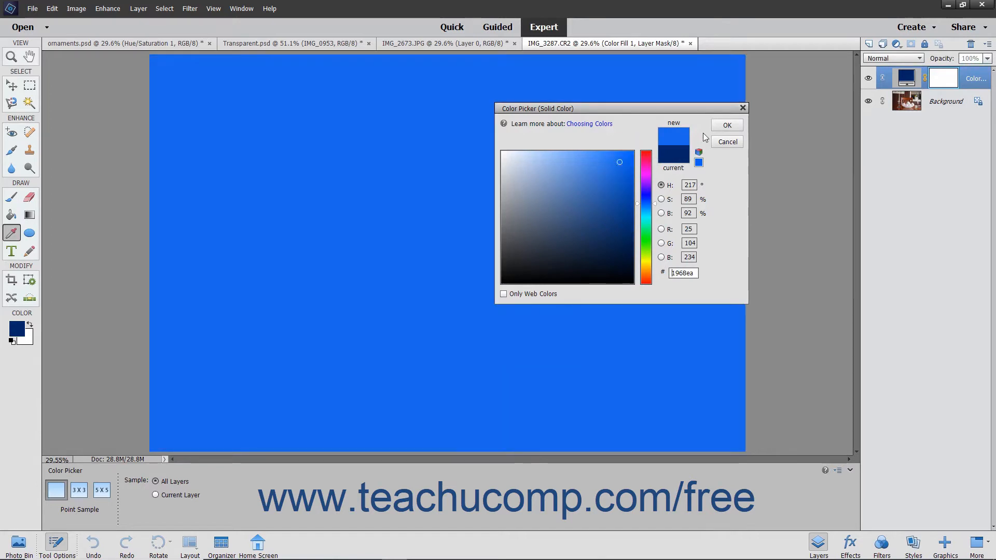
click(726, 125)
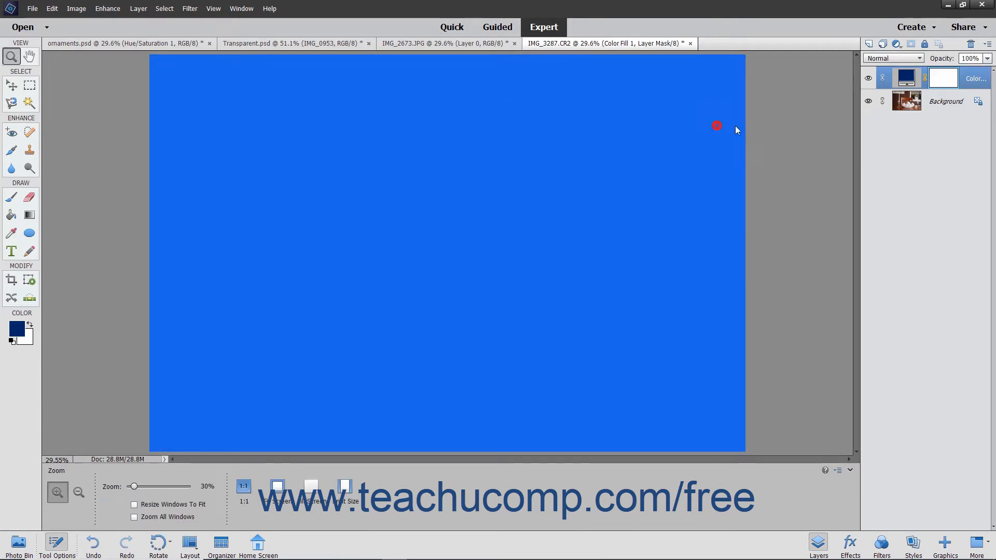
Lower the solid colour fill layer's opacity to 5% and delete the layer.
click(987, 58)
drag(986, 71, 942, 83)
click(939, 164)
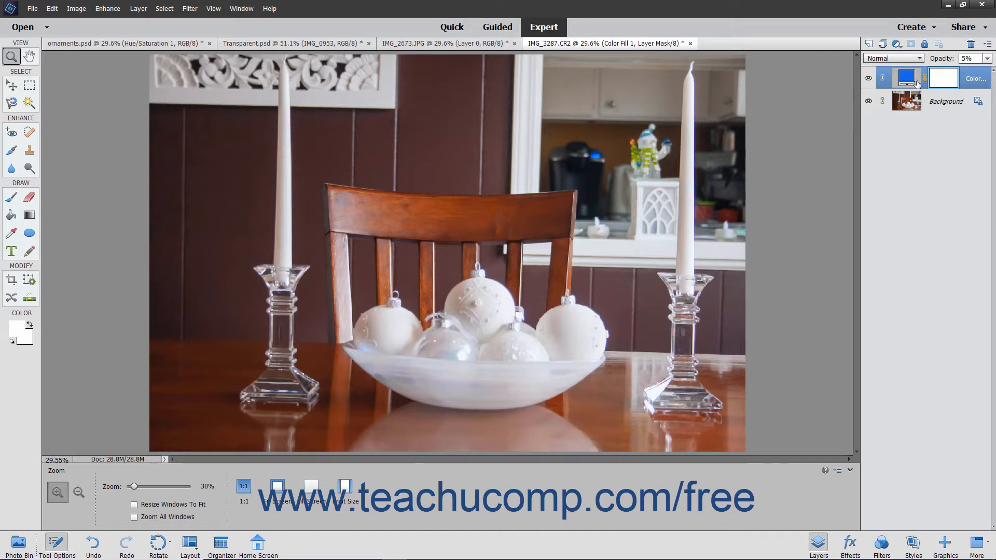
drag(917, 82, 973, 47)
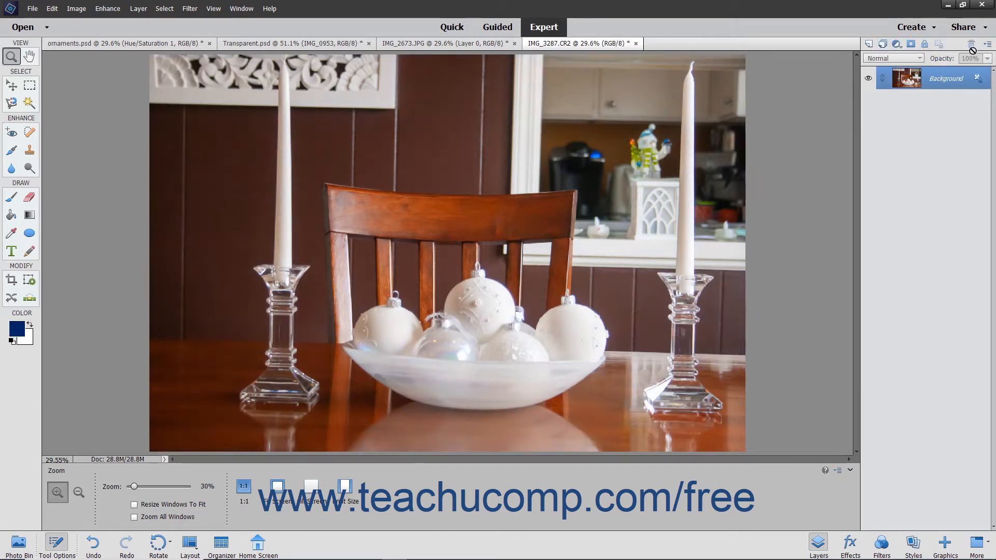
Add a Gradient fill layer with the default linear blue-to-transparent gradient, and delete it.
click(901, 45)
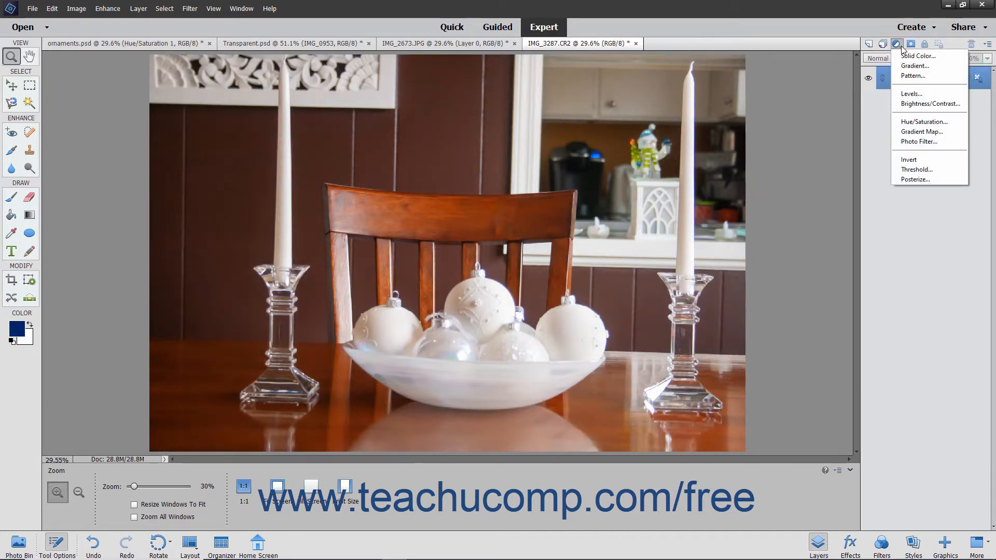
click(907, 66)
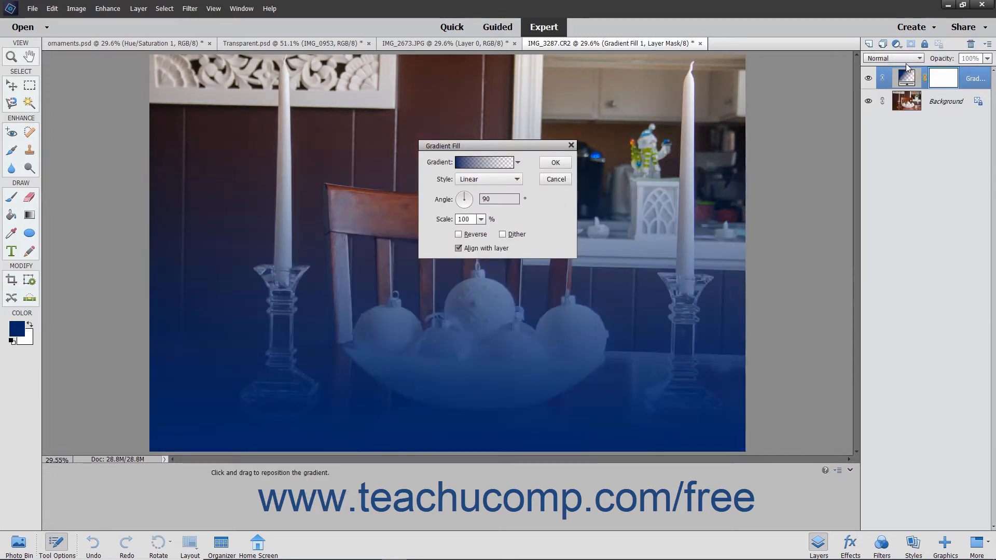
click(555, 163)
key(z)
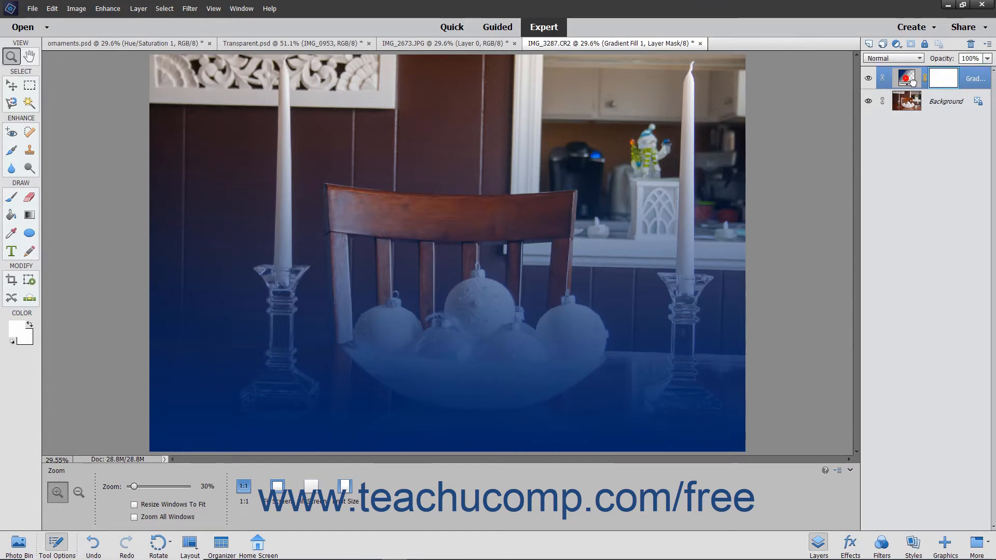
drag(909, 81, 971, 44)
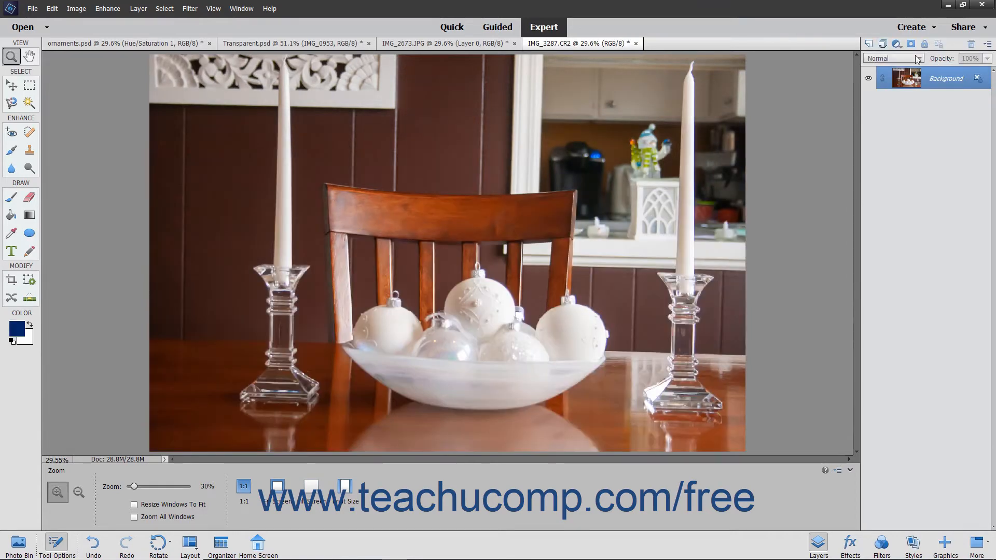
Add a Pattern fill layer with the default purple pattern scaled to 899%.
click(898, 45)
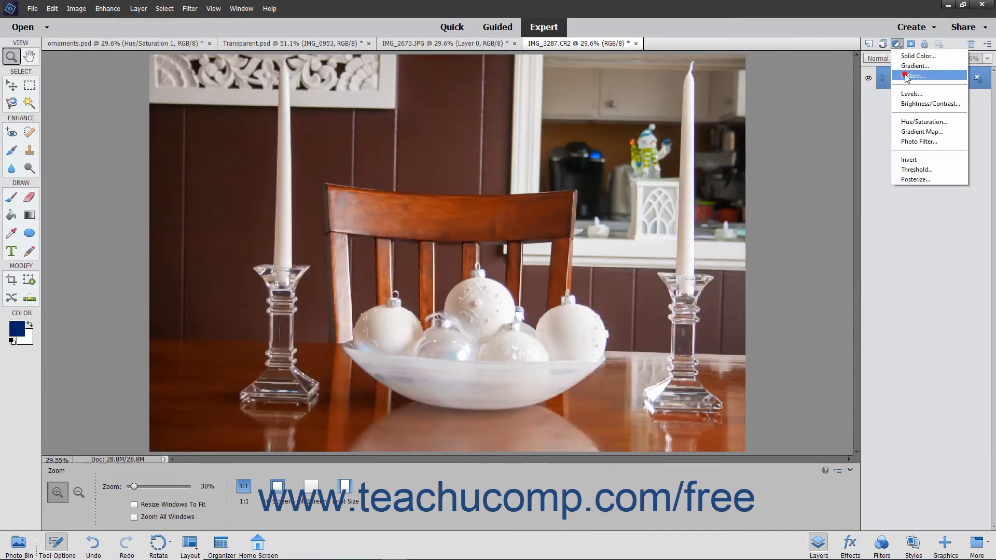
click(909, 78)
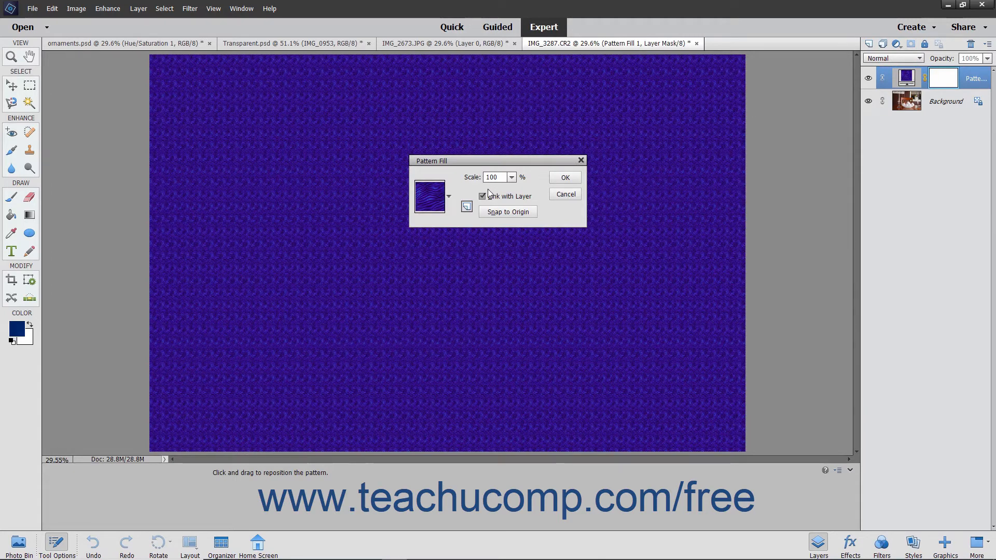
click(511, 178)
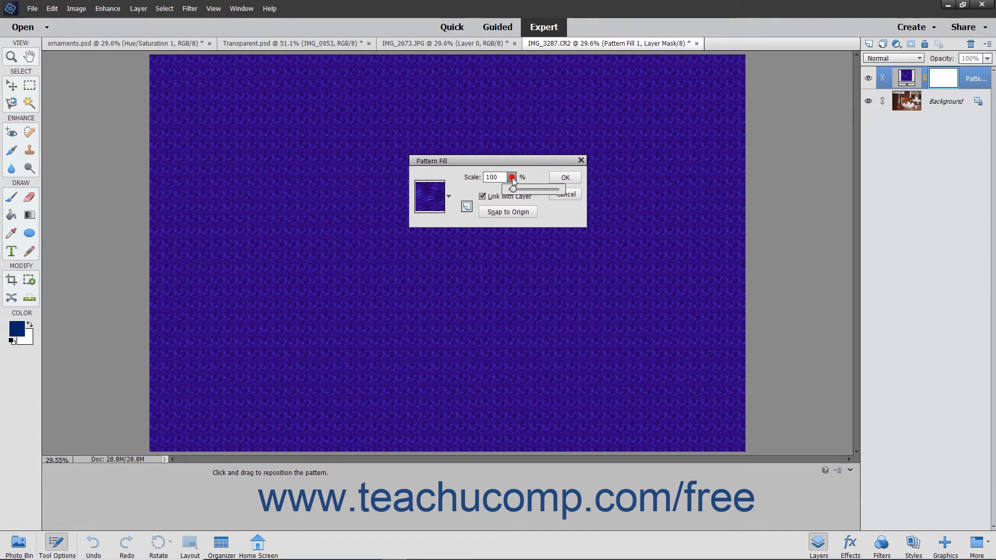
drag(513, 190, 555, 187)
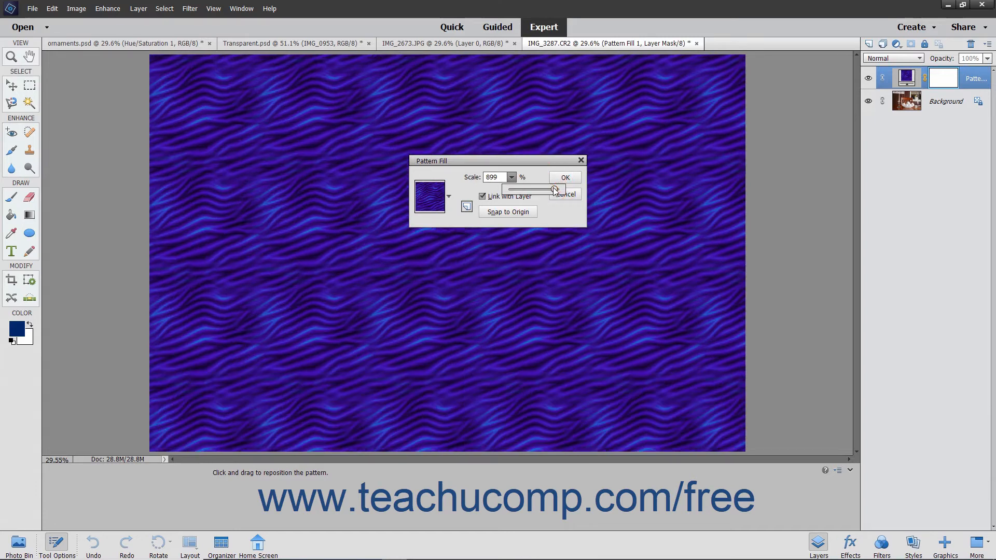
click(561, 178)
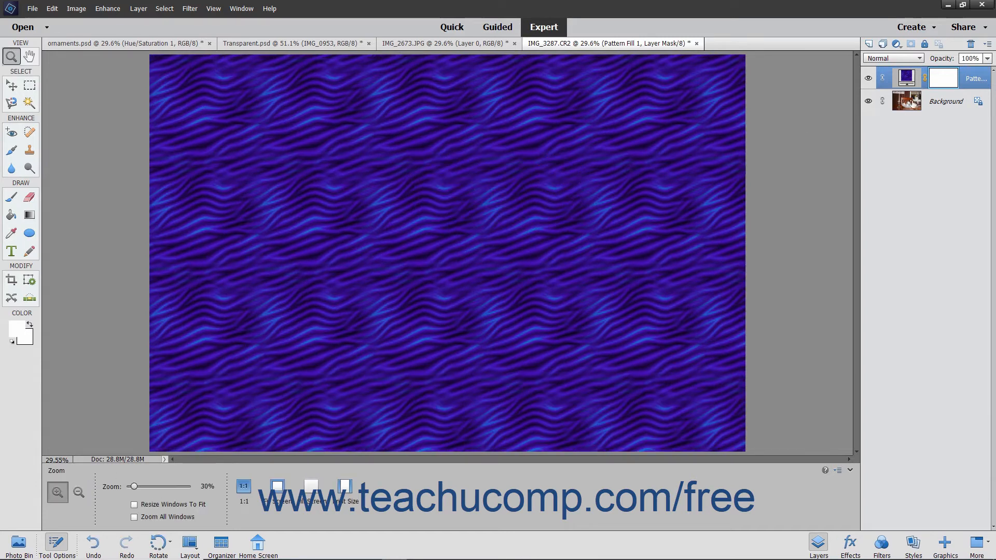
Reduce the pattern fill layer's opacity to 17% and delete the layer.
click(987, 58)
drag(988, 69, 946, 77)
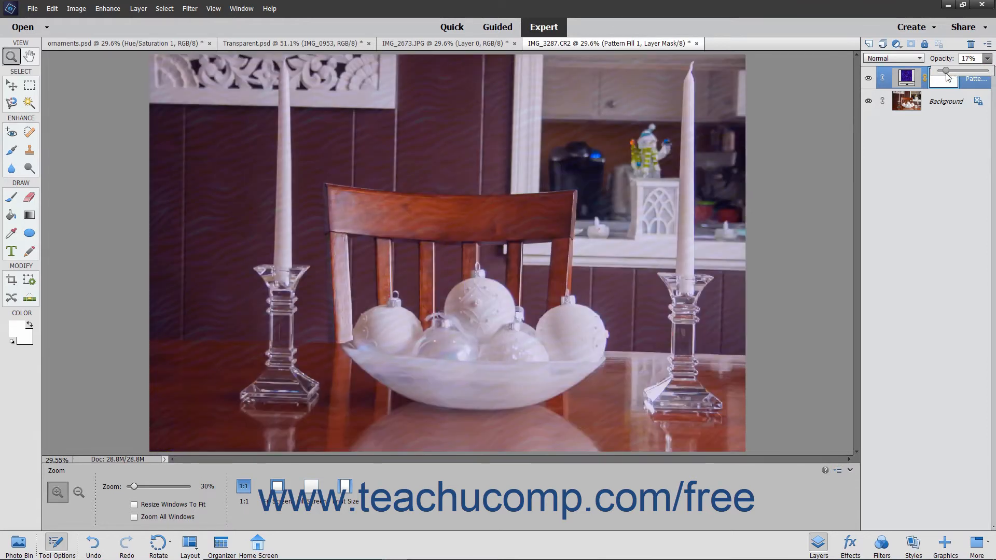
click(941, 152)
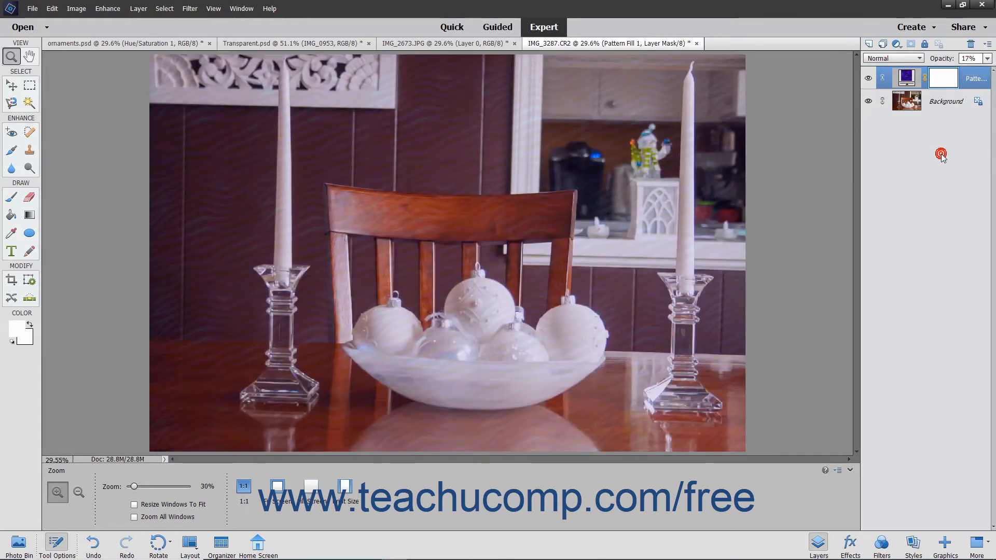
drag(907, 82, 971, 44)
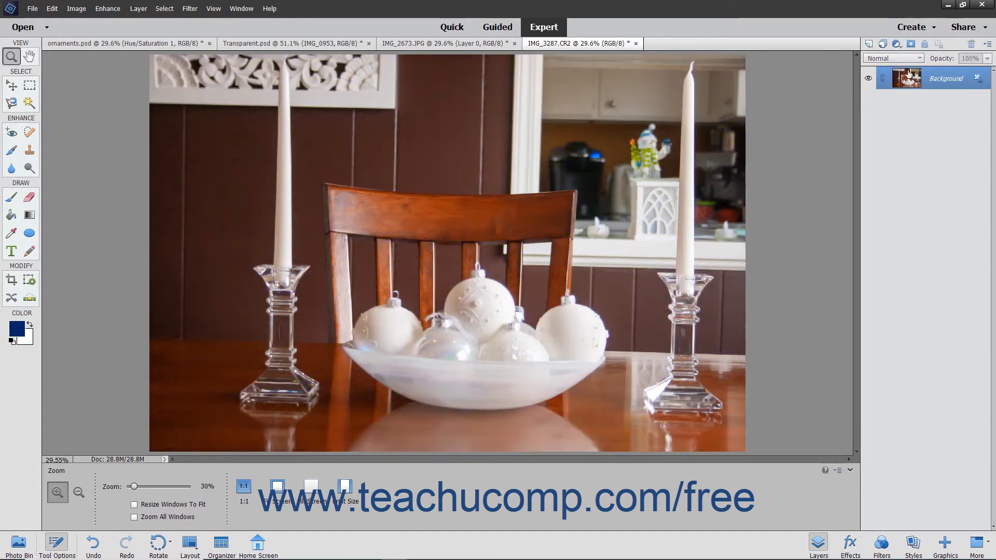
Add a Levels adjustment layer and sample its black point from the dark coffee maker.
click(896, 44)
click(909, 93)
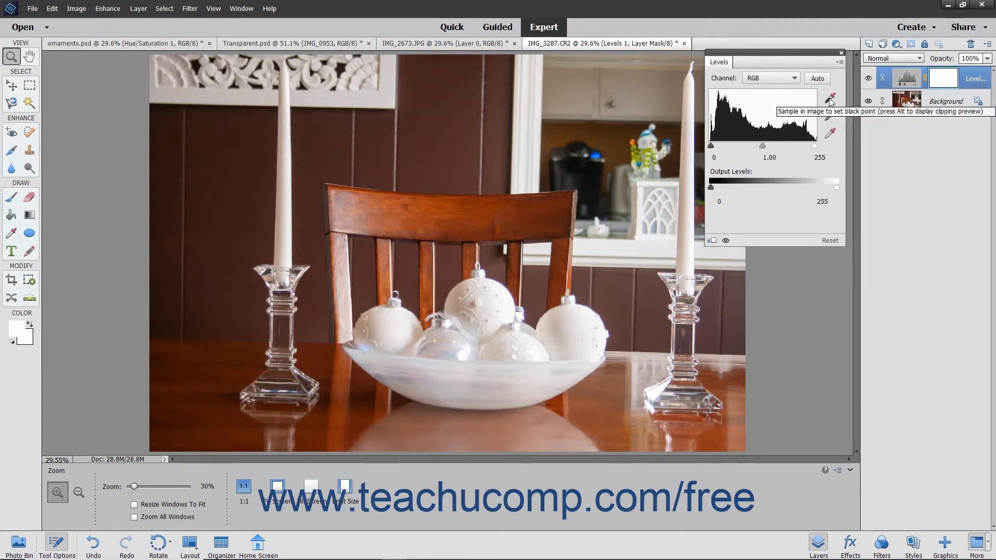
click(830, 97)
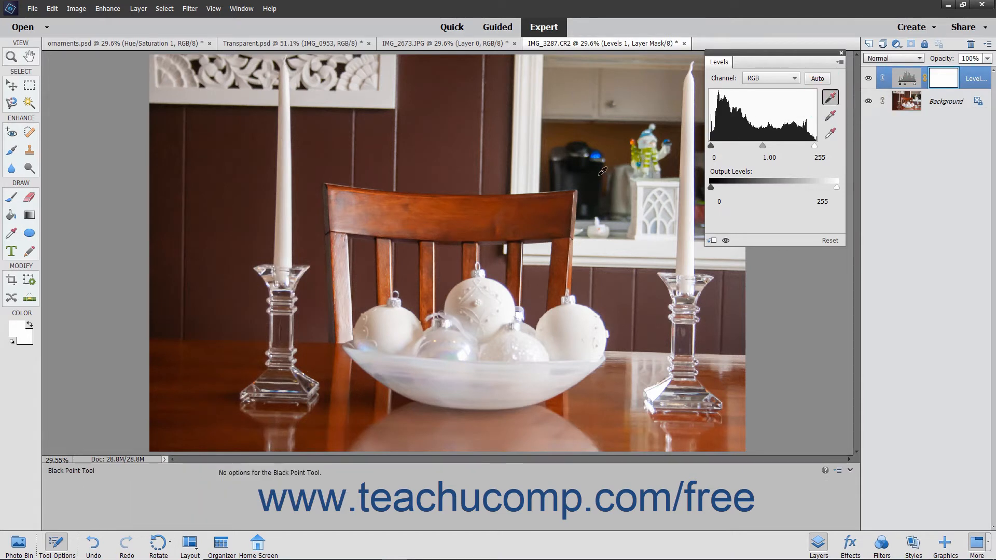
click(580, 167)
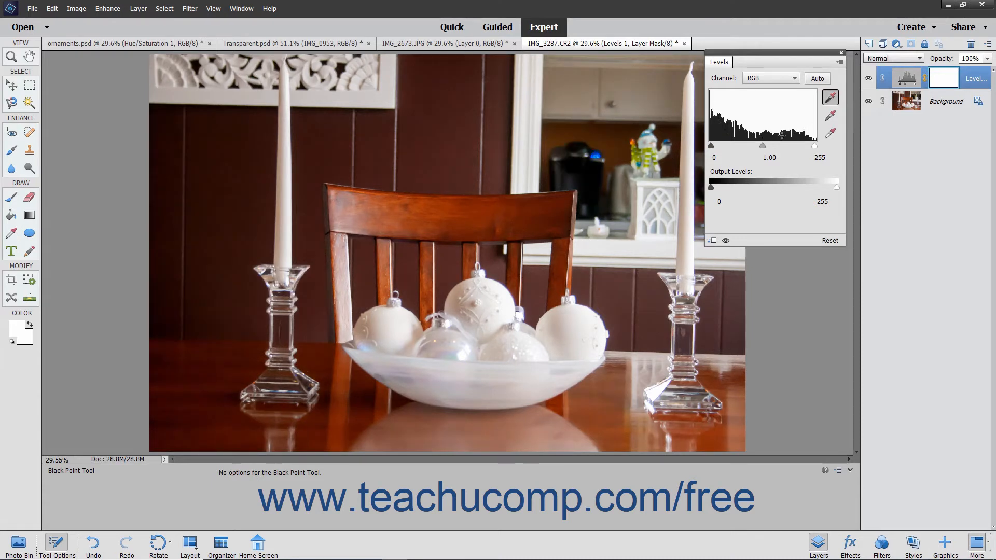
Sample the Levels white point from the white ledge below the lattice stand, and delete the Levels layer.
click(830, 132)
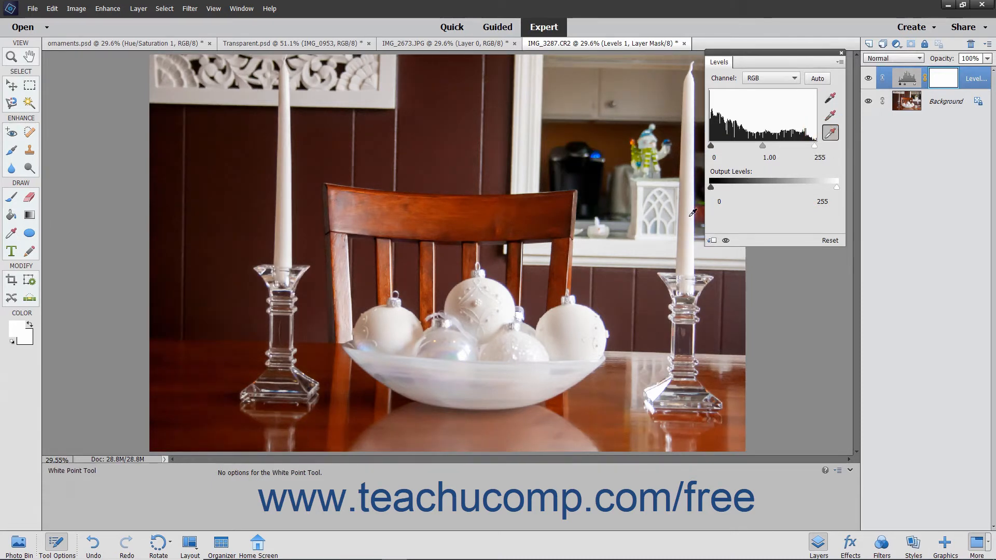
click(652, 242)
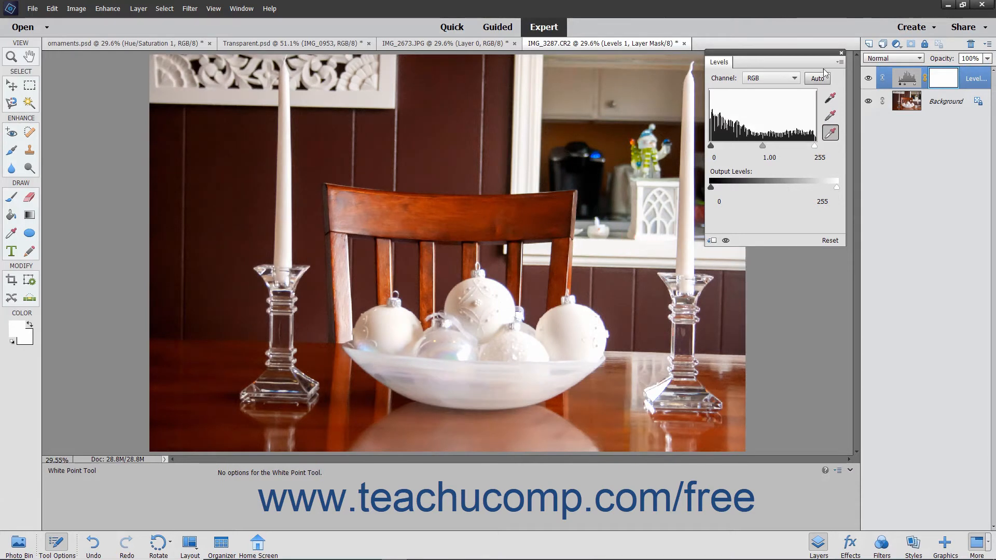
click(842, 54)
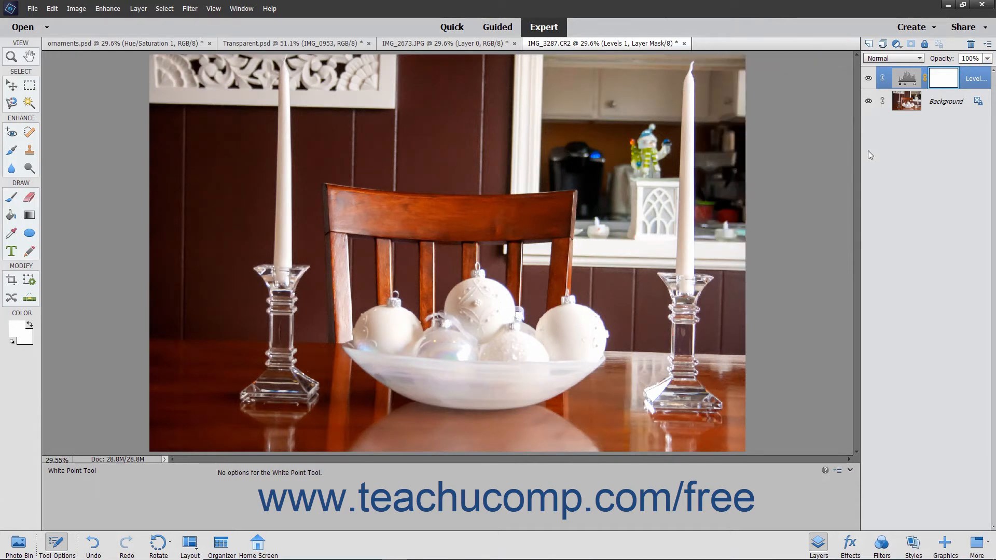
drag(914, 81, 971, 44)
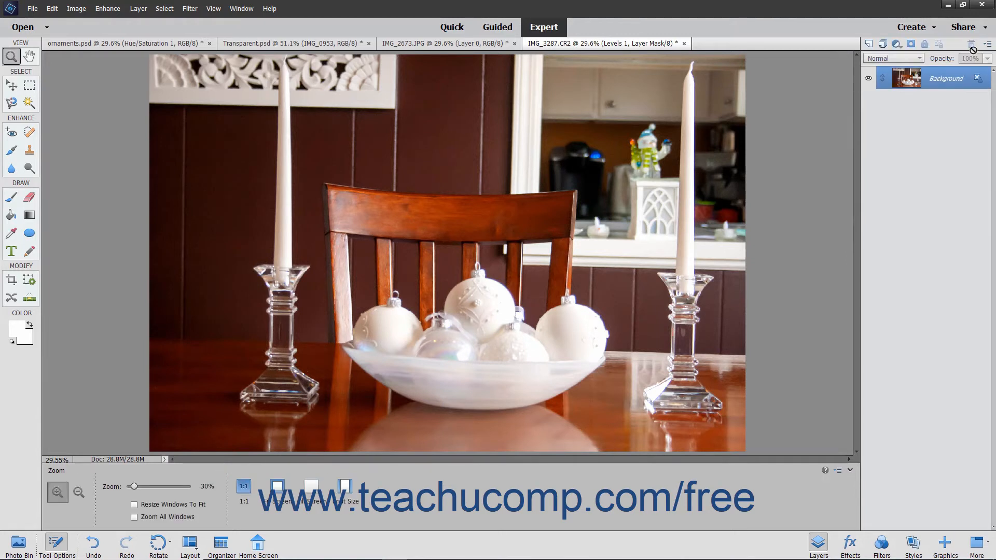
Add a Brightness/Contrast adjustment layer with brightness -18 and contrast 16, and delete the layer.
click(897, 44)
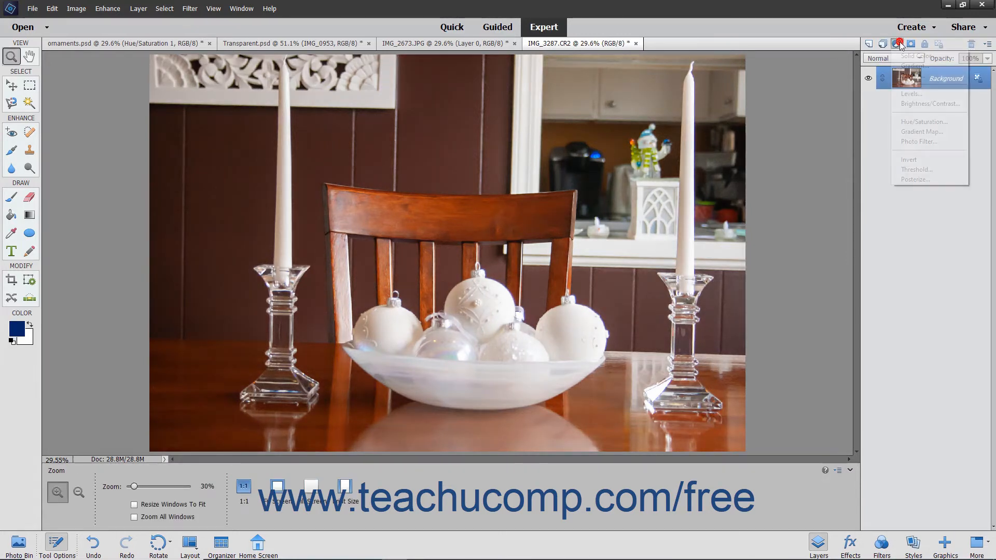
click(911, 103)
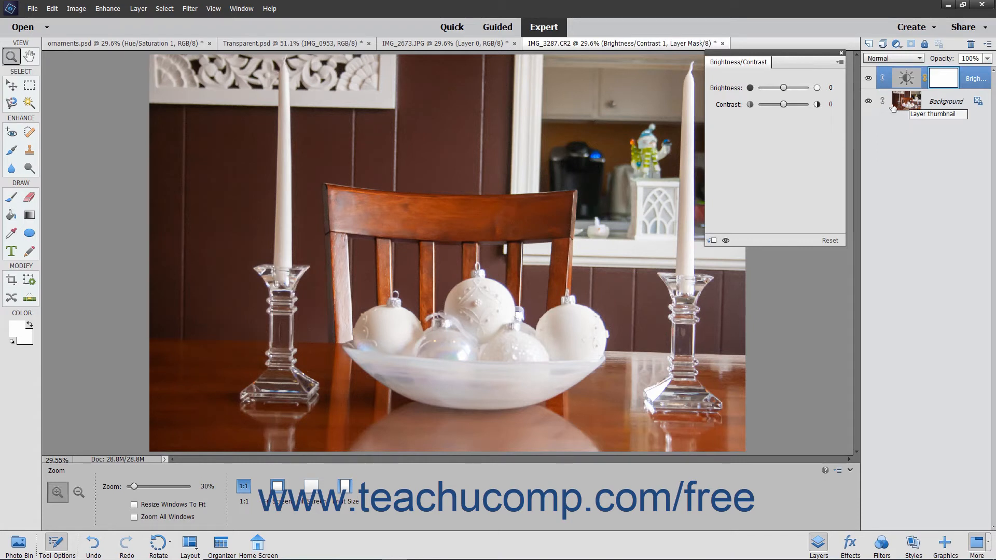
drag(785, 104, 780, 88)
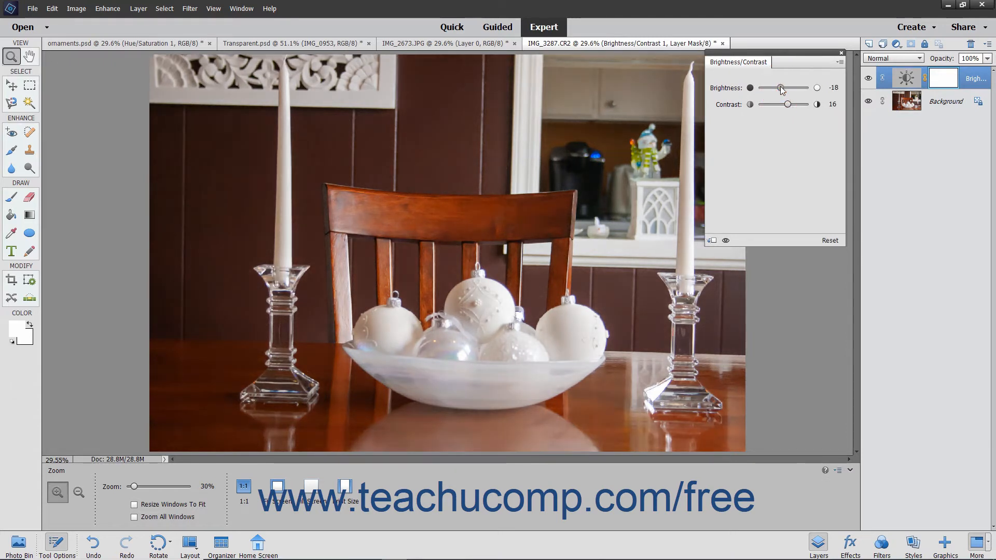
click(842, 53)
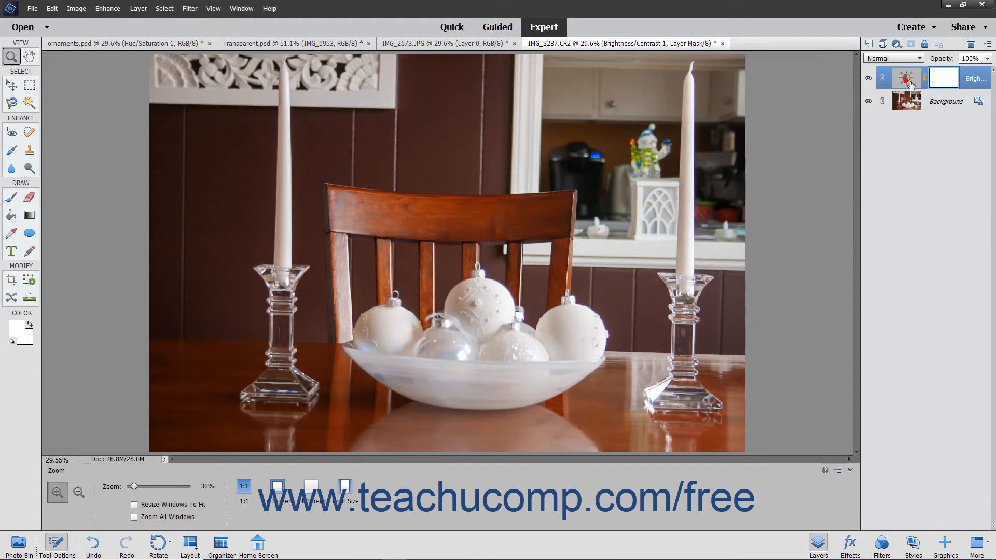
drag(906, 80, 971, 45)
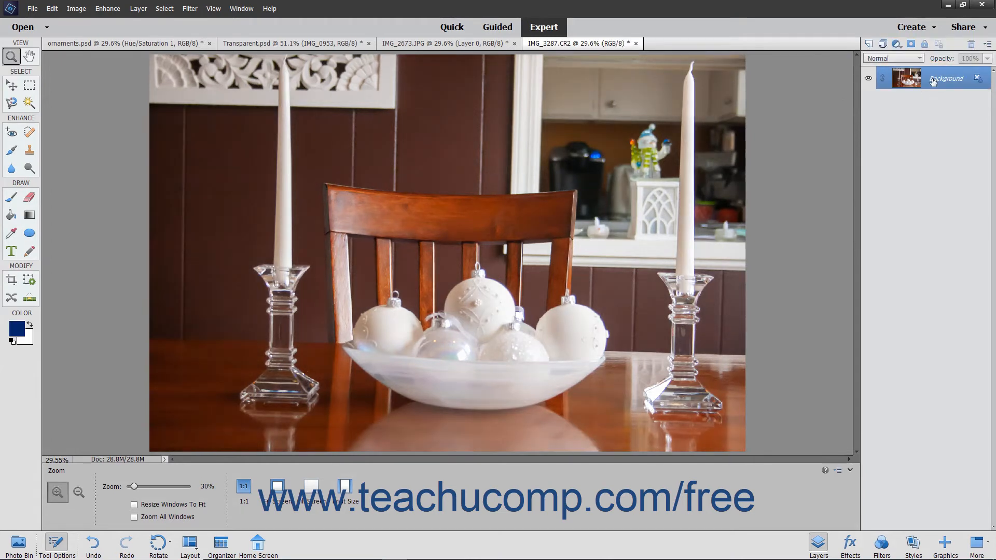
Add a Hue/Saturation adjustment layer with the Reds channel at hue -14, saturation +19 and lightness -12, and delete the layer.
click(898, 44)
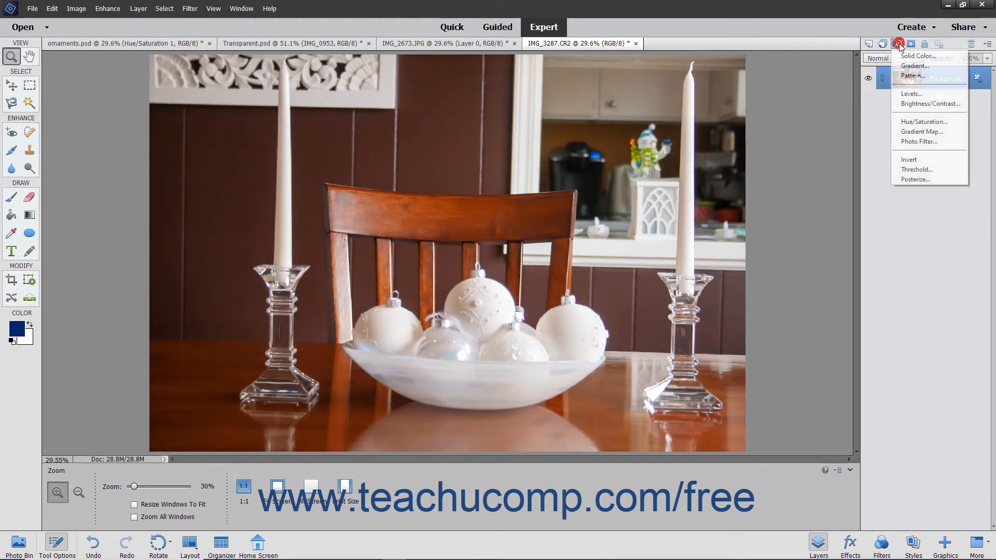
click(908, 122)
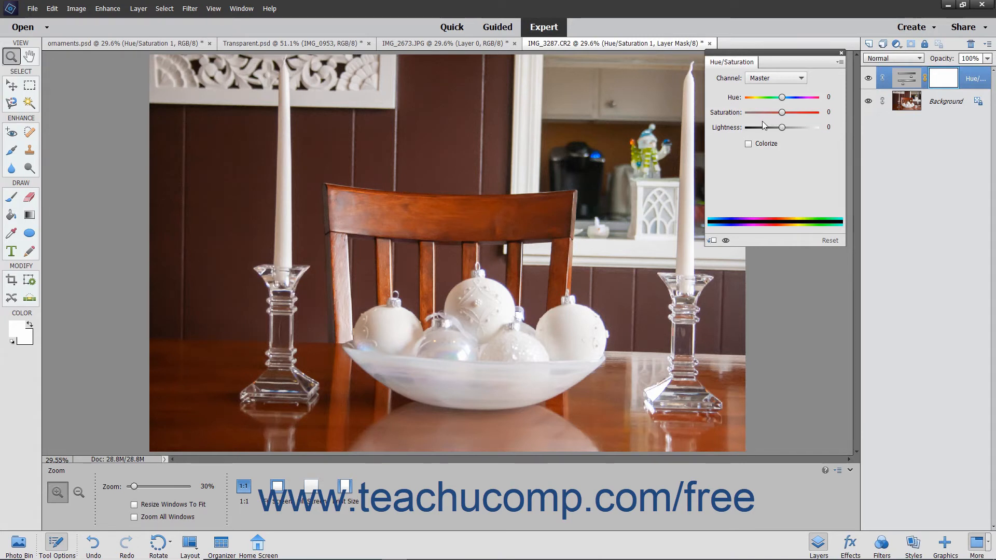
click(791, 79)
click(778, 97)
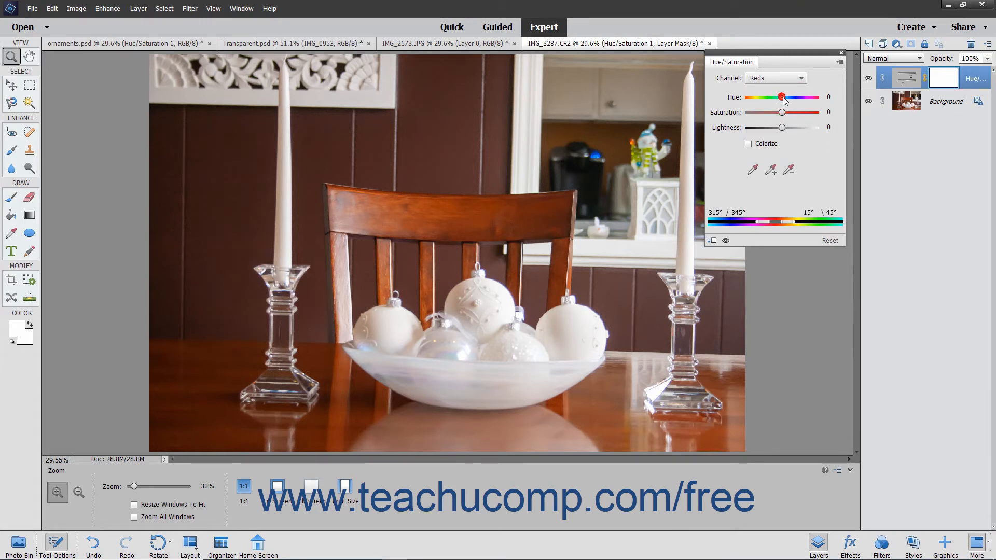
drag(782, 97, 779, 126)
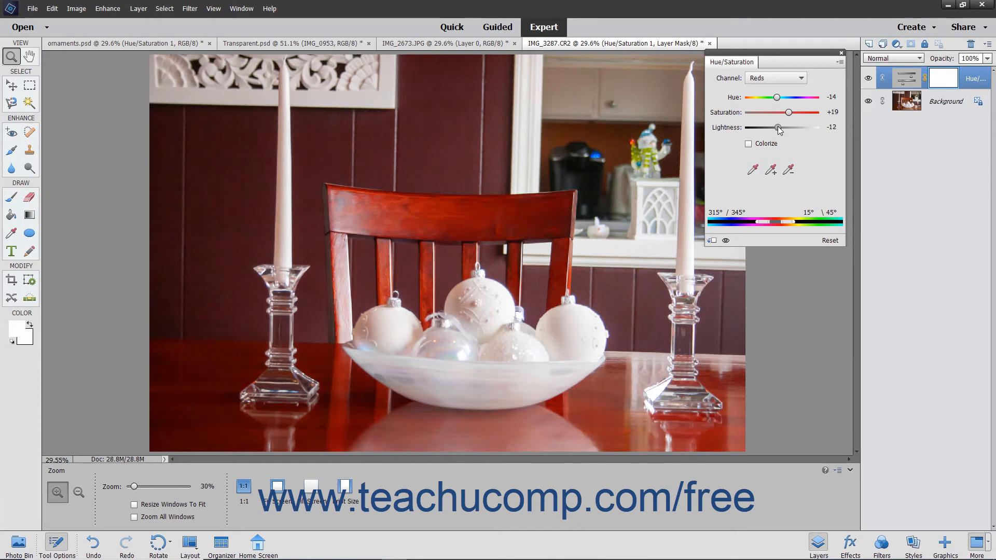
click(841, 52)
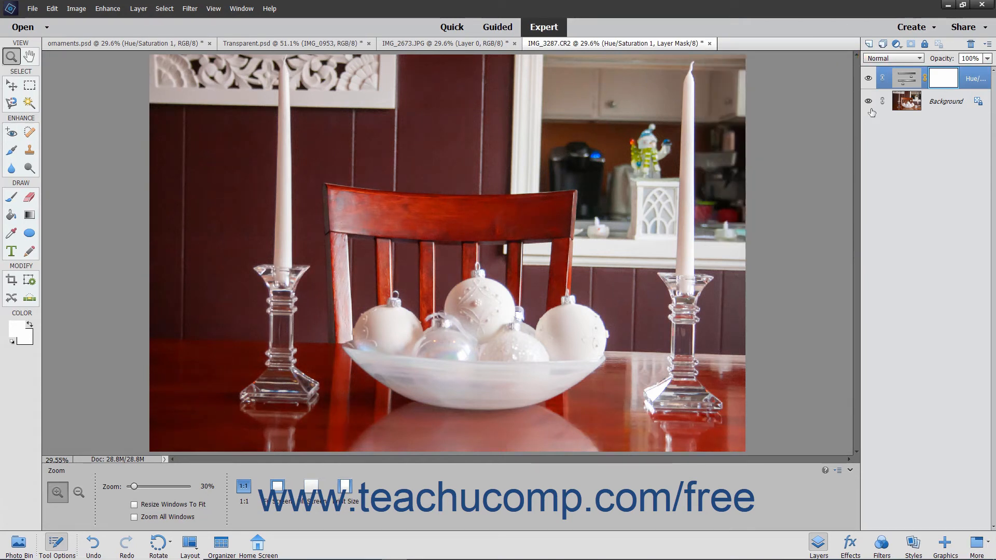
drag(901, 79, 971, 45)
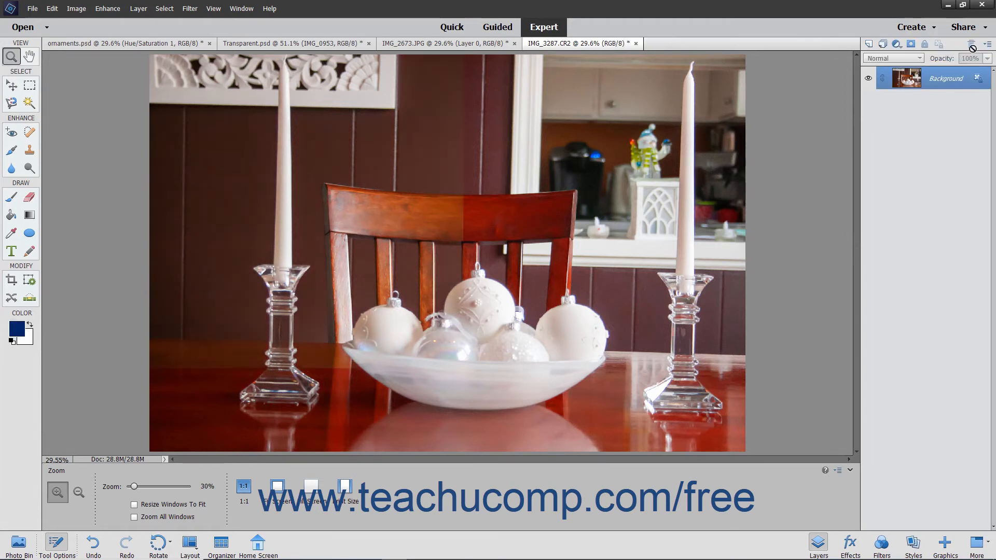
Add a Gradient Map adjustment layer using the transparent rainbow gradient from the Default set, and delete the layer.
click(896, 43)
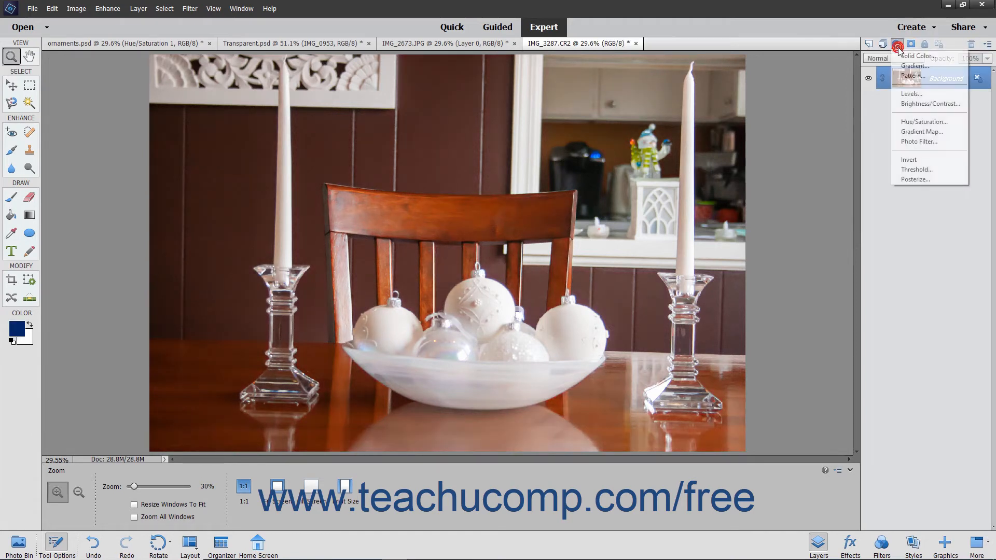
click(914, 132)
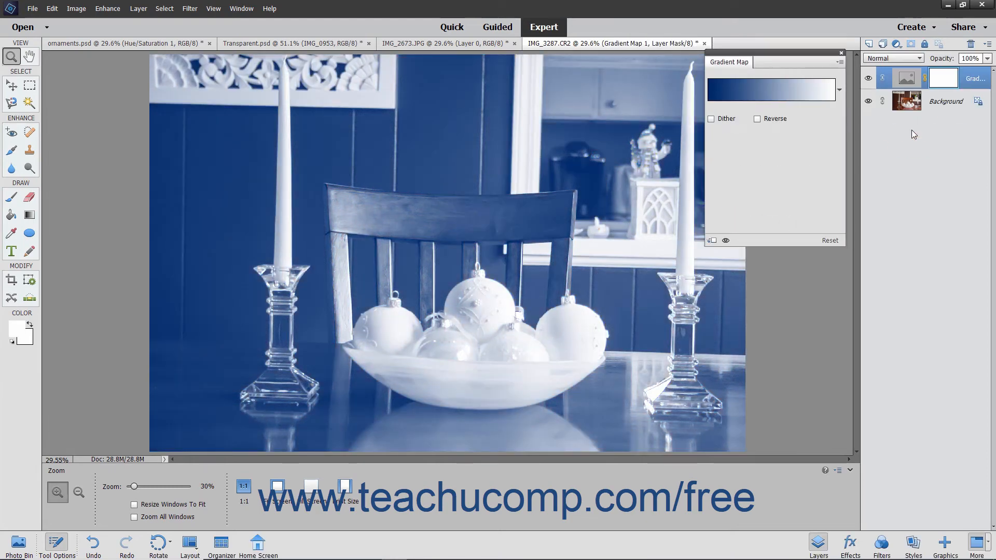
click(839, 90)
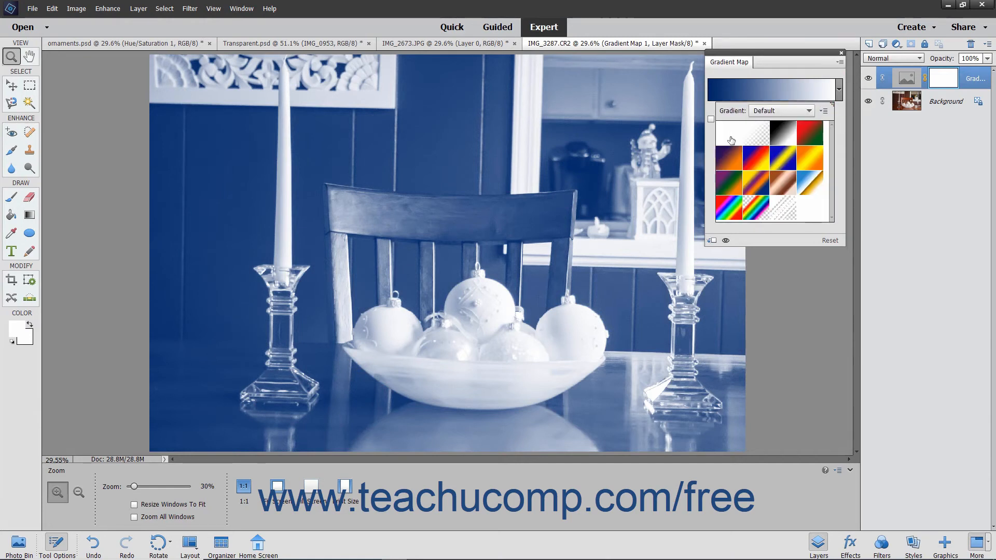
click(760, 211)
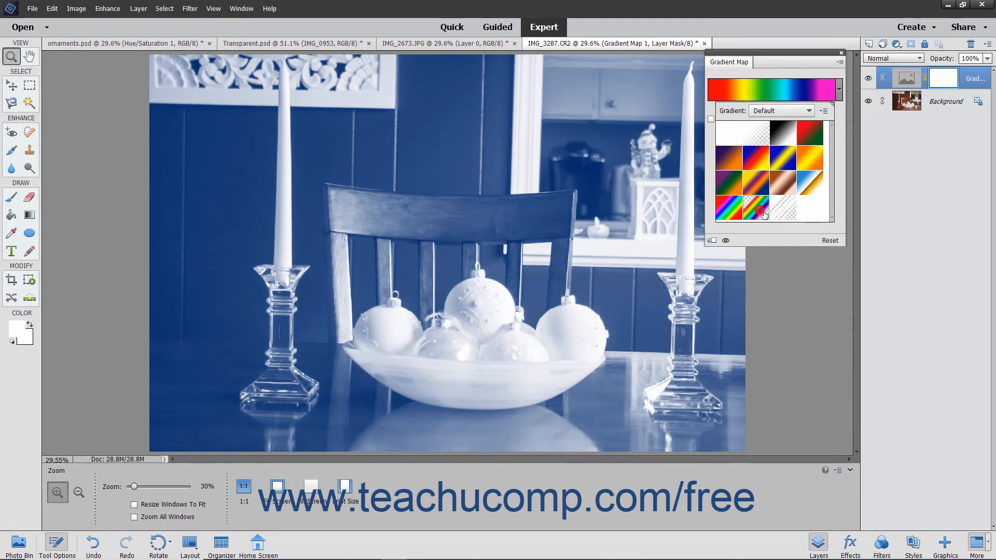
click(761, 212)
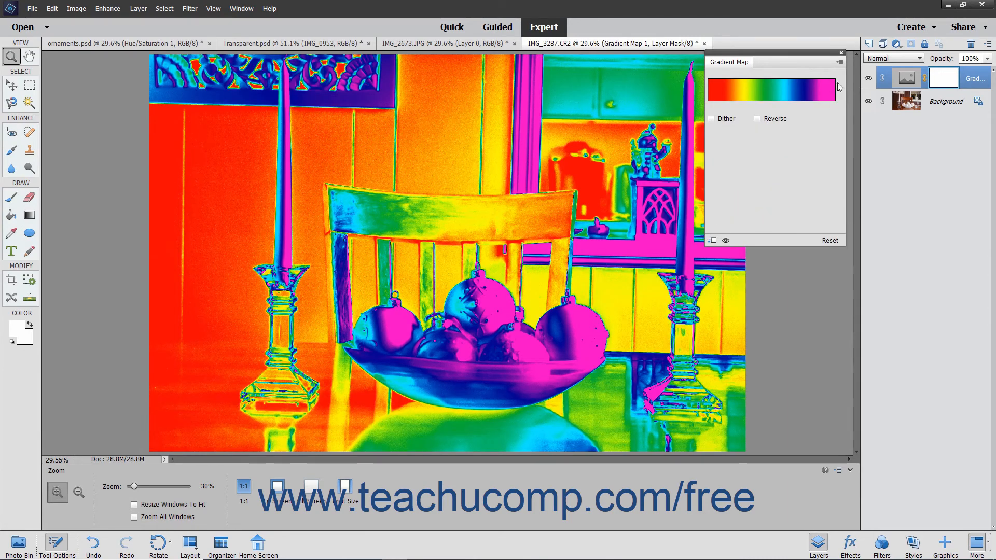
click(842, 52)
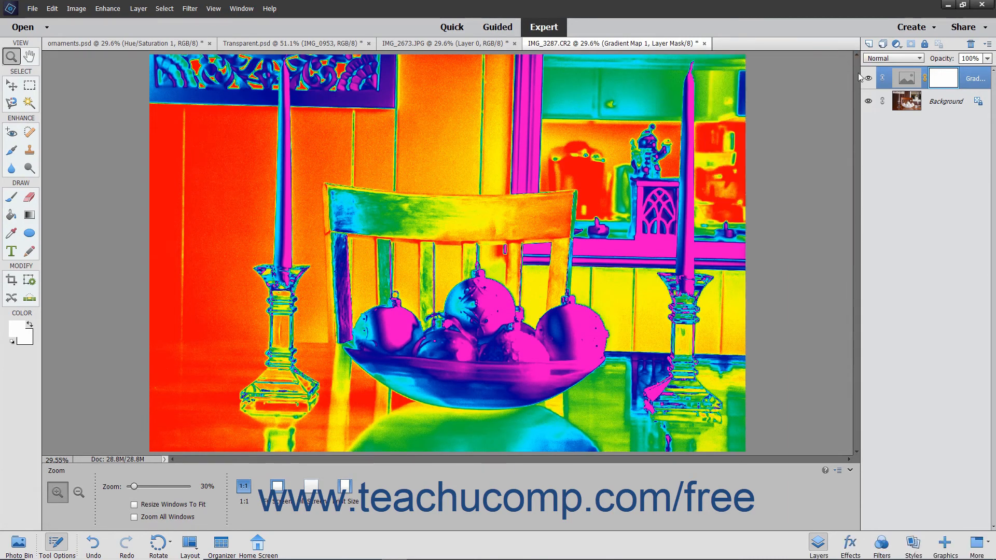
drag(905, 82, 975, 47)
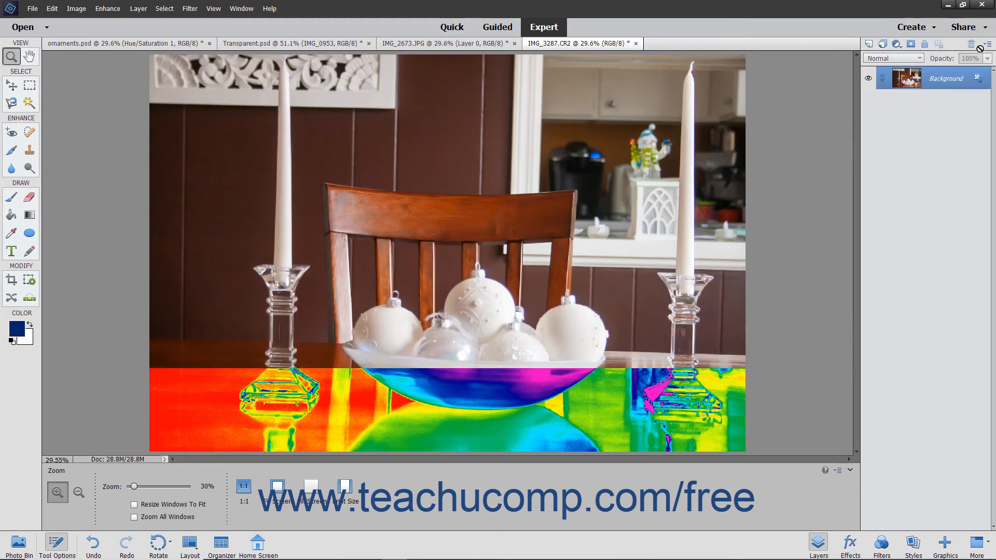
Add a Photo Filter adjustment layer using Cooling Filter (LBB) with a slightly increased density, and delete the layer.
click(897, 45)
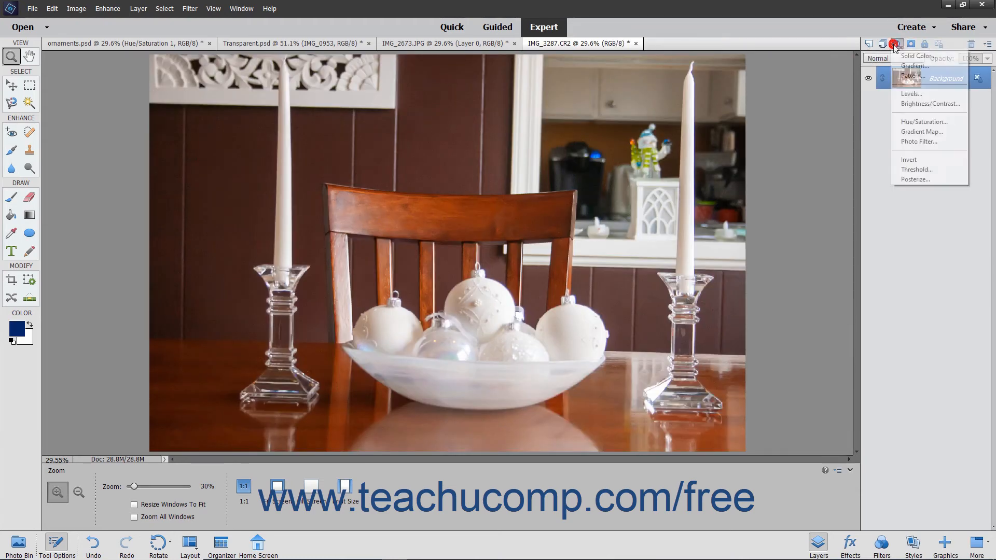
click(915, 143)
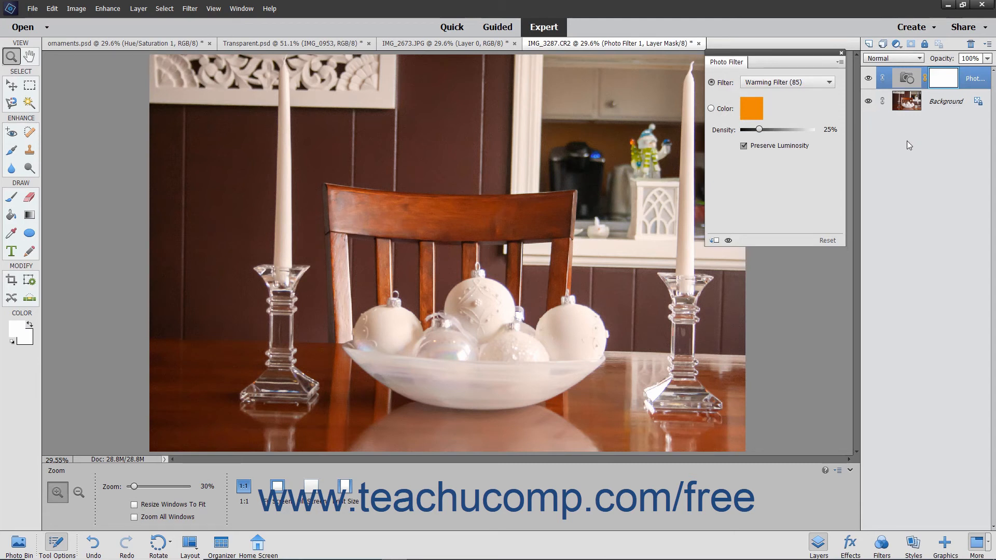
click(780, 83)
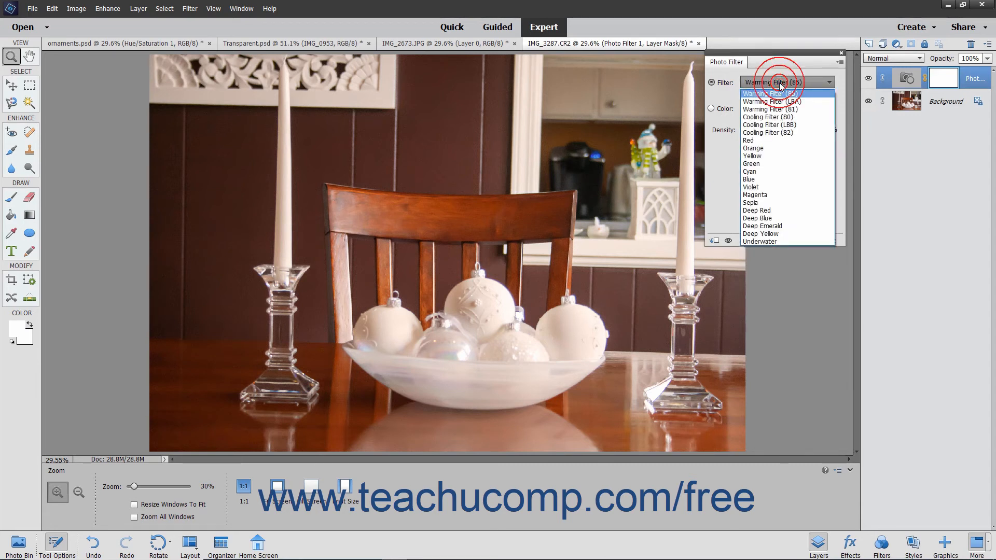
click(779, 125)
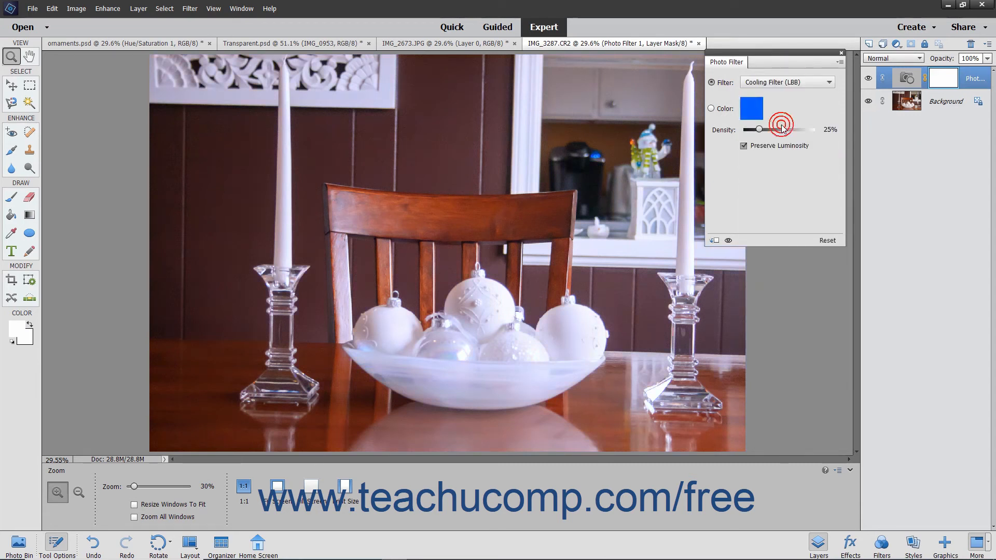
drag(759, 129, 765, 128)
click(842, 52)
drag(906, 78, 971, 44)
Add an Invert adjustment layer above the Background photo and delete it.
click(896, 44)
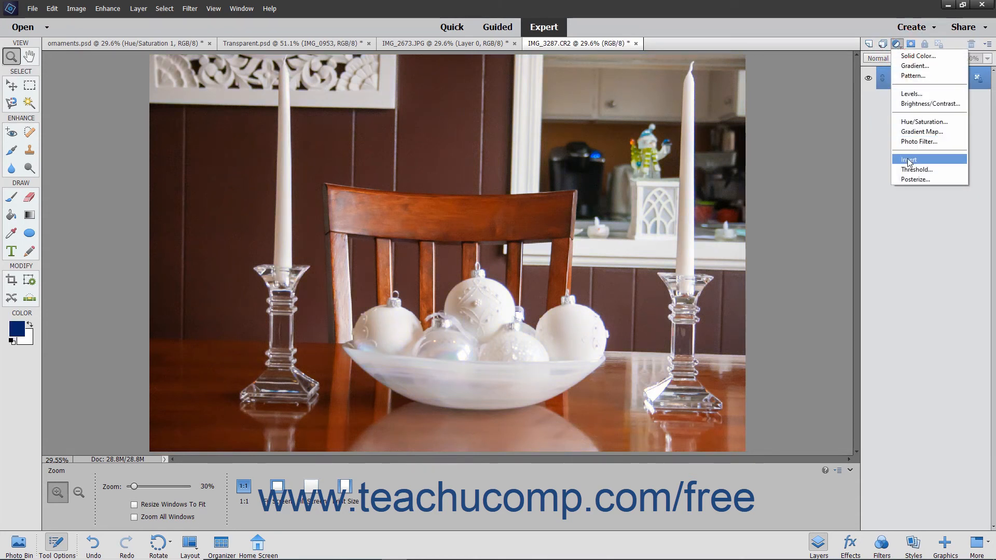
click(909, 160)
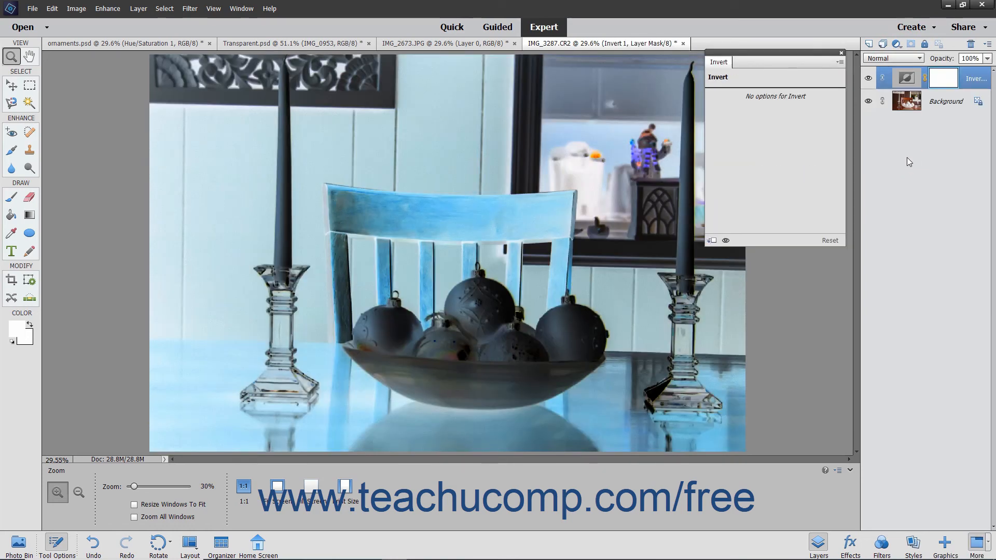
click(842, 52)
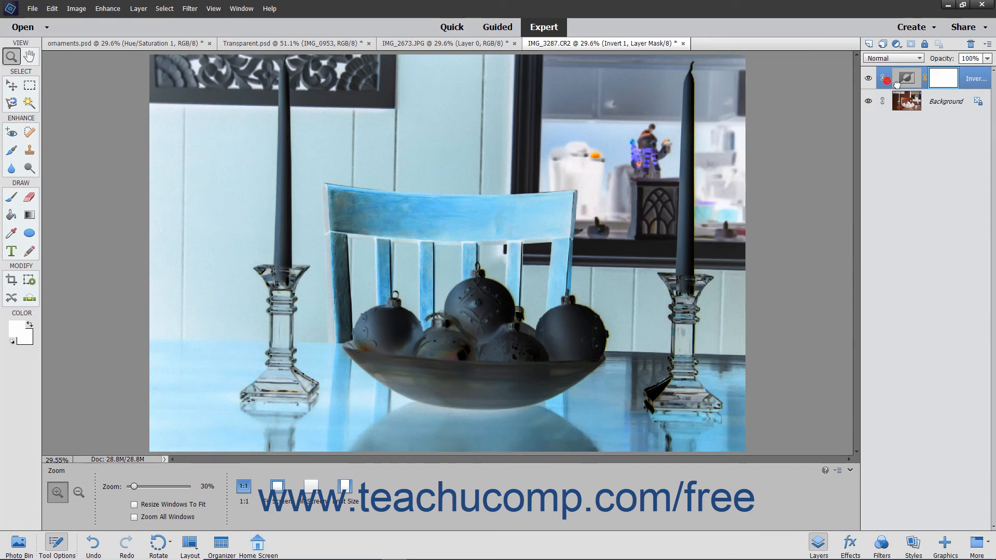
drag(891, 83, 971, 45)
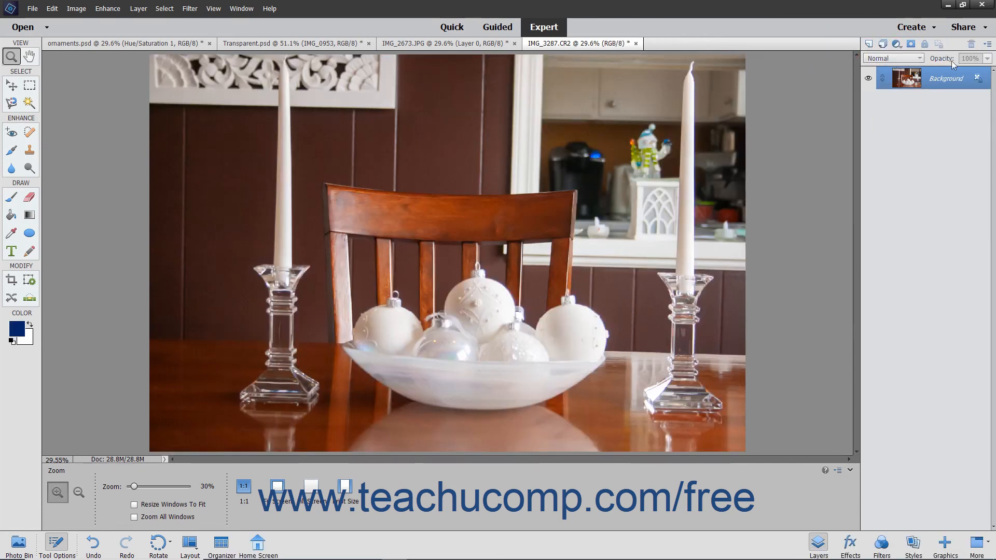
Add a Threshold adjustment layer with the threshold level set to 123, and delete the layer.
click(896, 45)
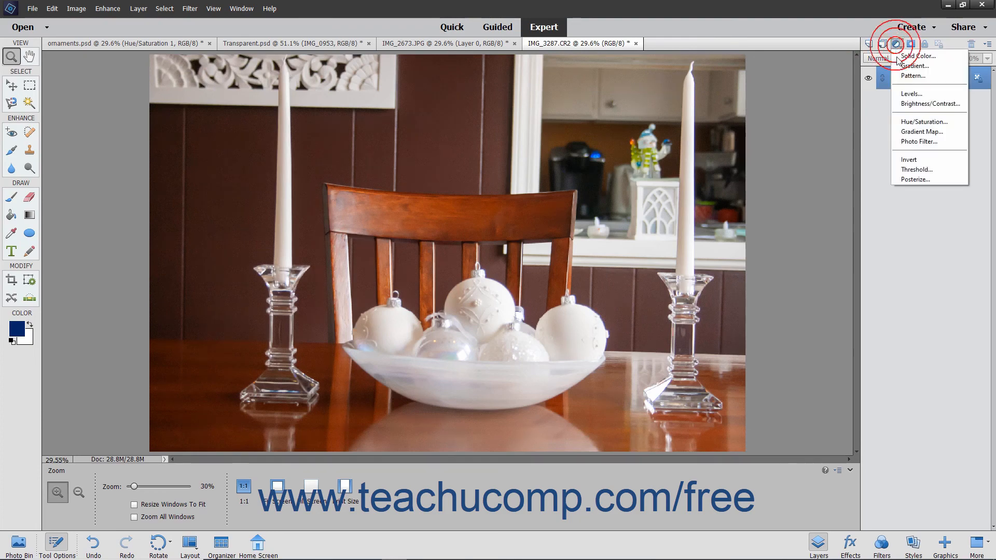
click(916, 170)
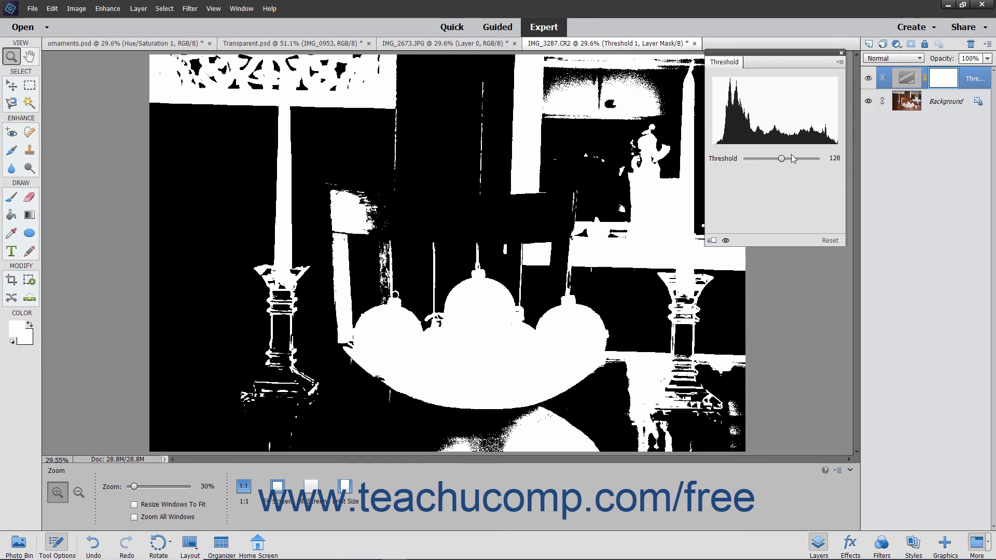
mouse_move(783, 158)
mouse_down()
mouse_move(770, 154)
mouse_move(779, 158)
mouse_up()
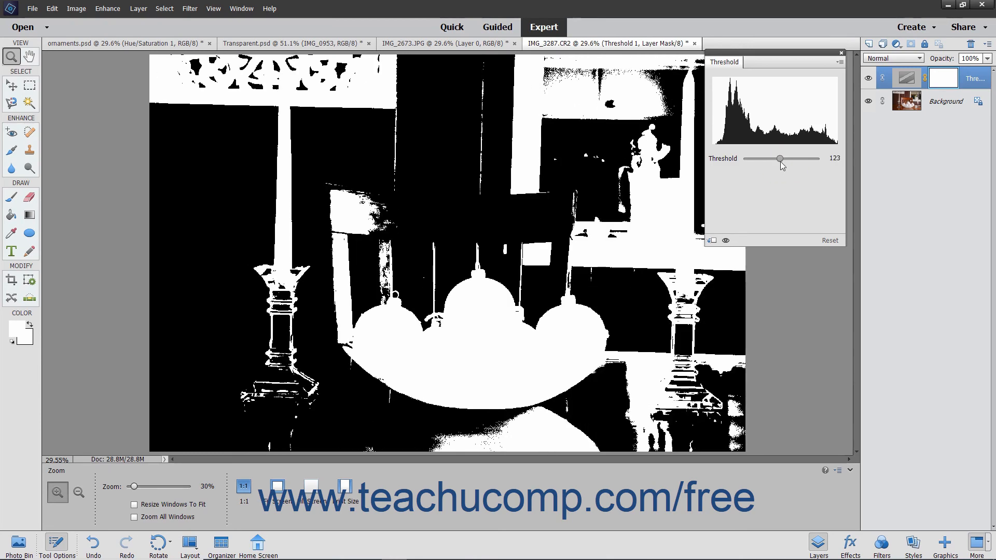
click(841, 53)
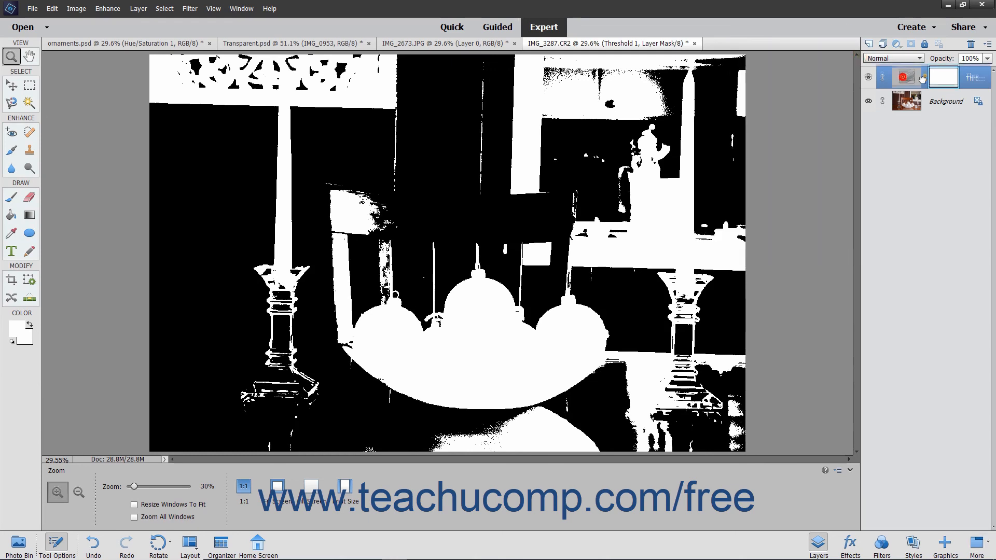
drag(964, 58, 971, 45)
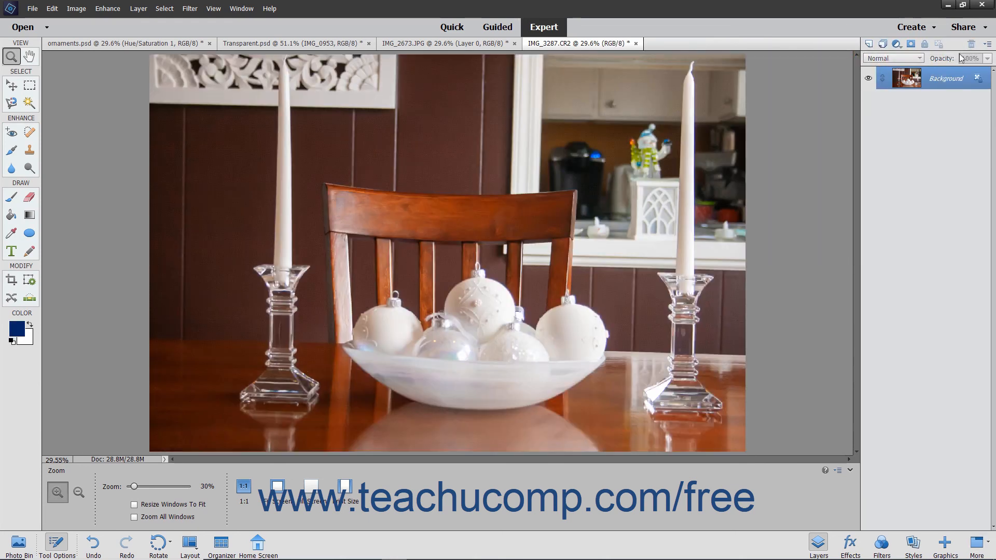
Add a Posterize adjustment layer above the Background photo with its levels set to 10.
click(899, 46)
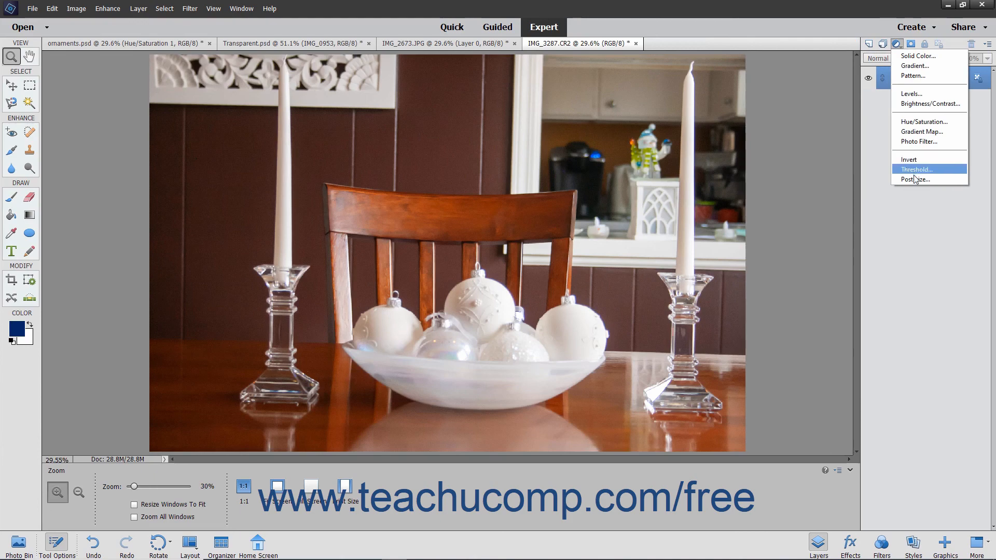
click(913, 179)
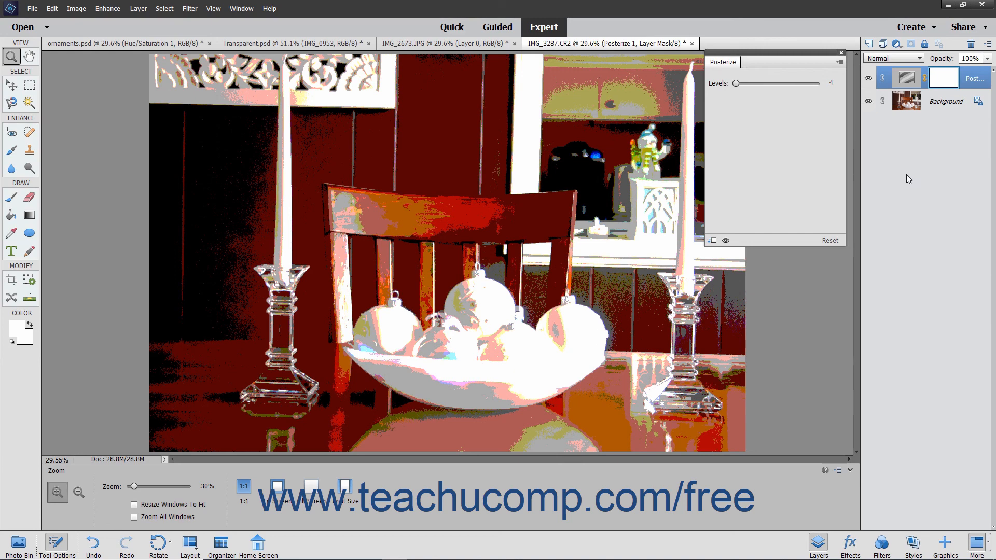
drag(736, 85, 738, 82)
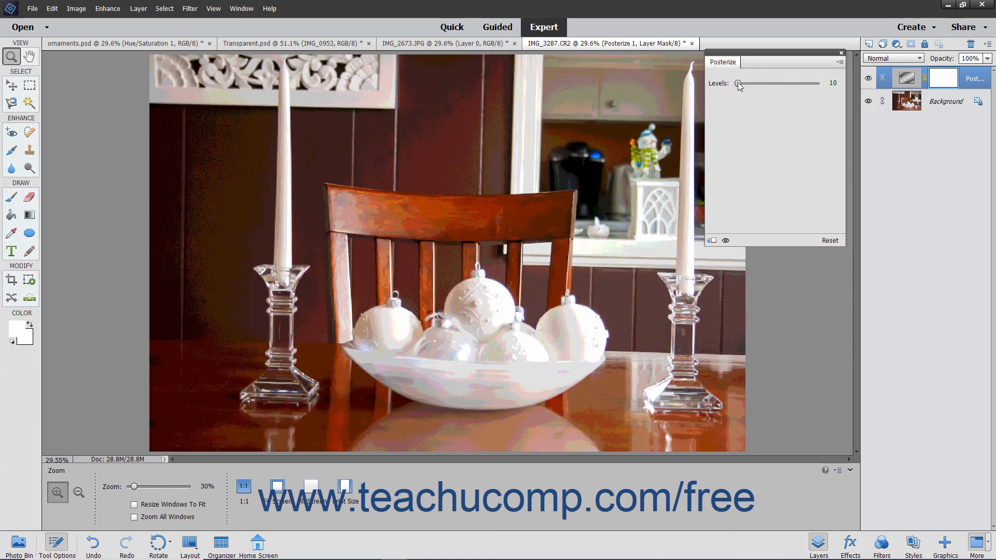
click(842, 52)
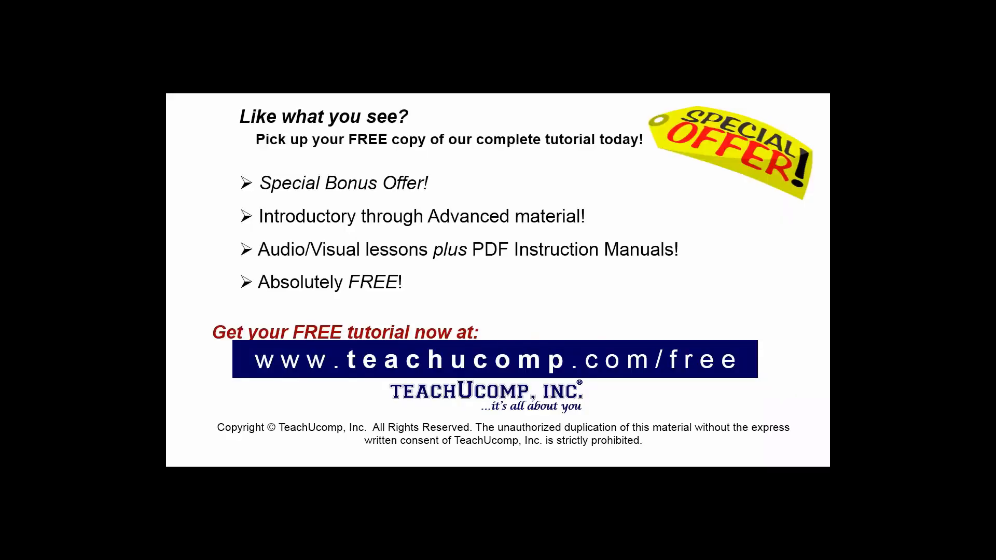